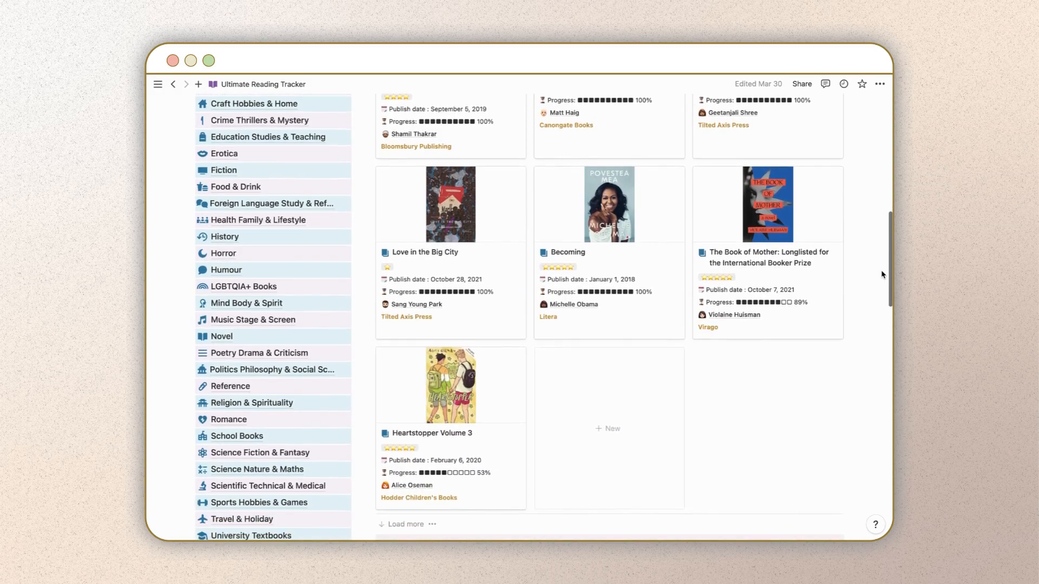
# Open the record of The Book of Mother, review its properties and note sections, and close it.
pyautogui.click(820, 275)
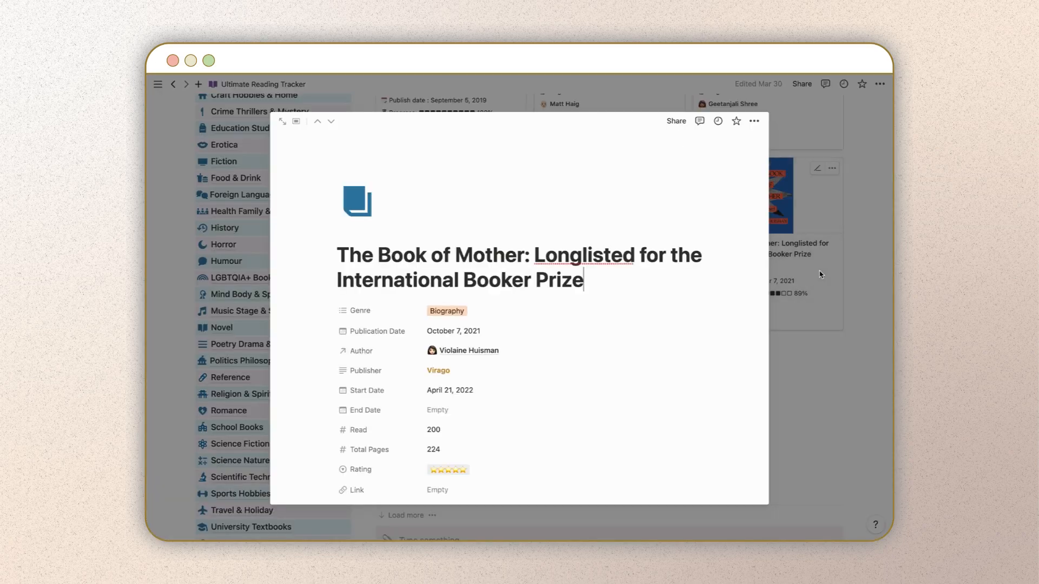
pyautogui.scroll(-6, 689, 328)
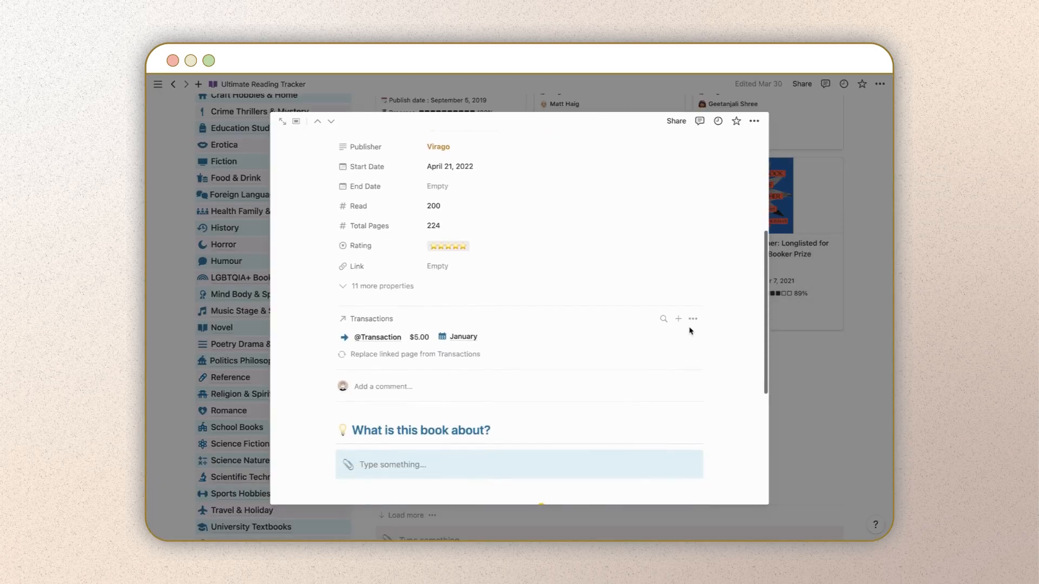
pyautogui.scroll(-3, 689, 327)
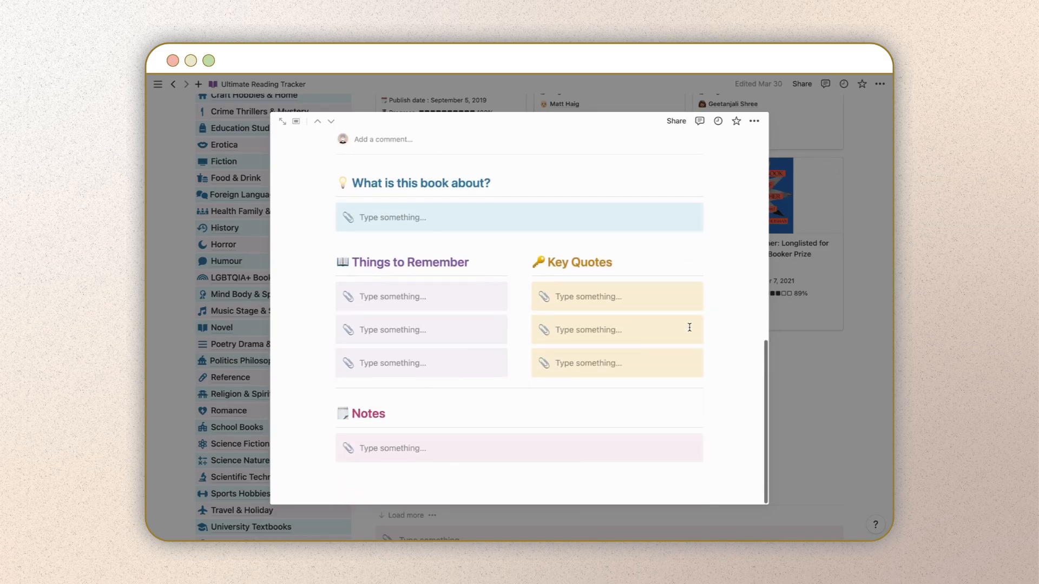
pyautogui.scroll(3, 689, 328)
pyautogui.scroll(7, 689, 327)
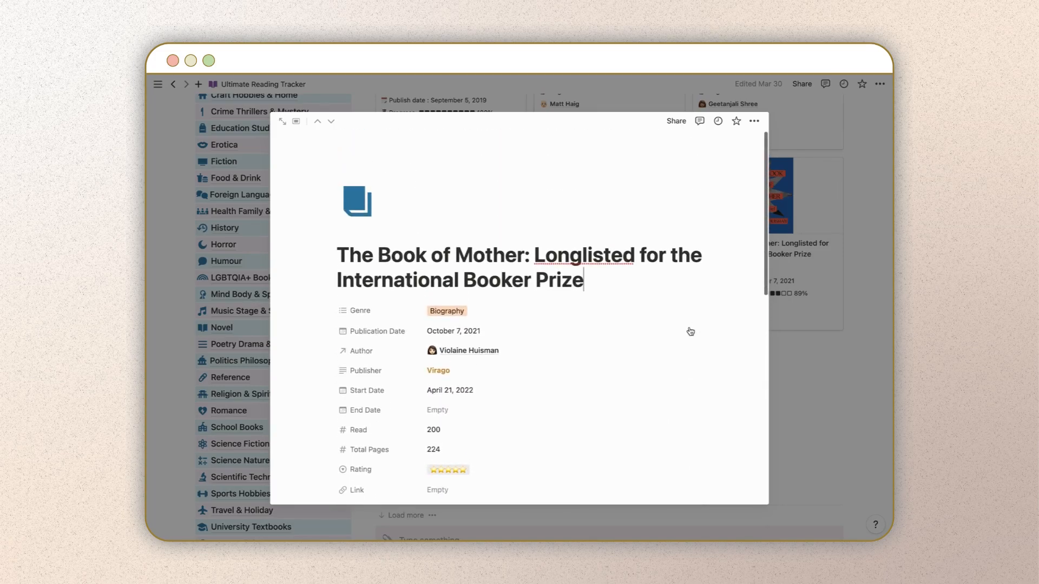
pyautogui.click(849, 364)
# Review the monthly book expenses and briefly open the November page.
pyautogui.scroll(-5, 856, 387)
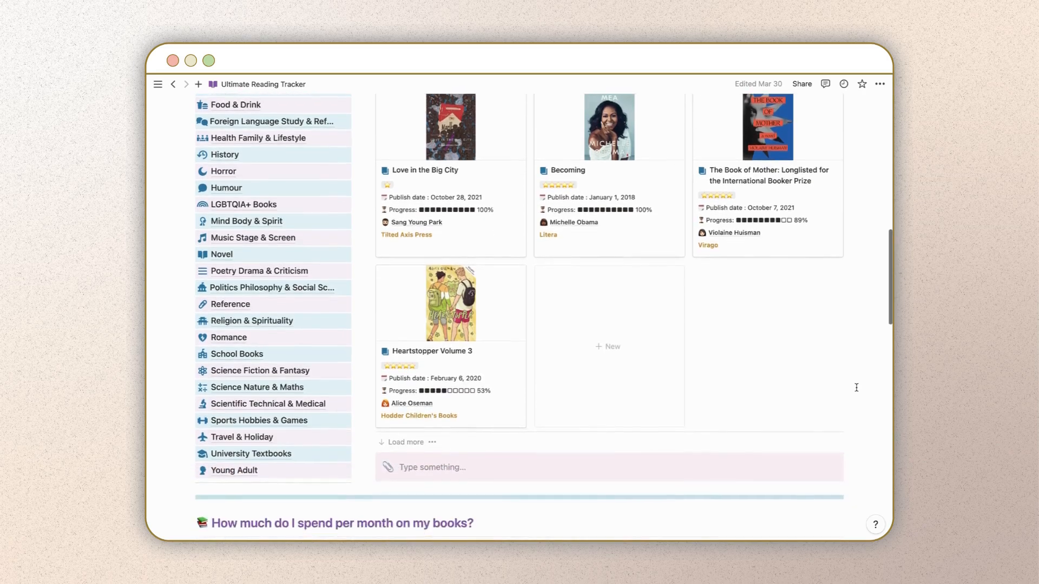
pyautogui.scroll(-5, 856, 388)
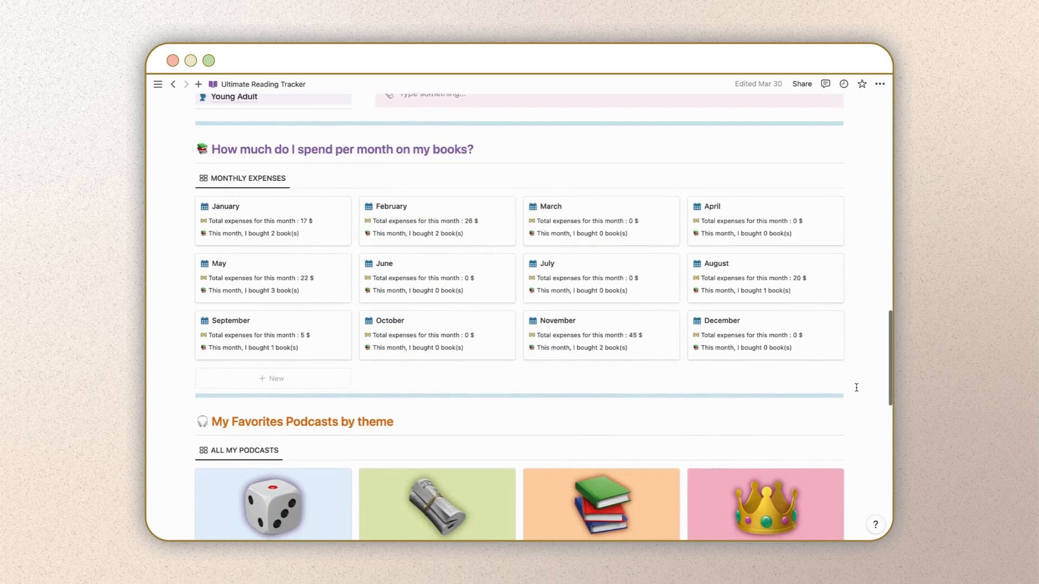
pyautogui.click(595, 252)
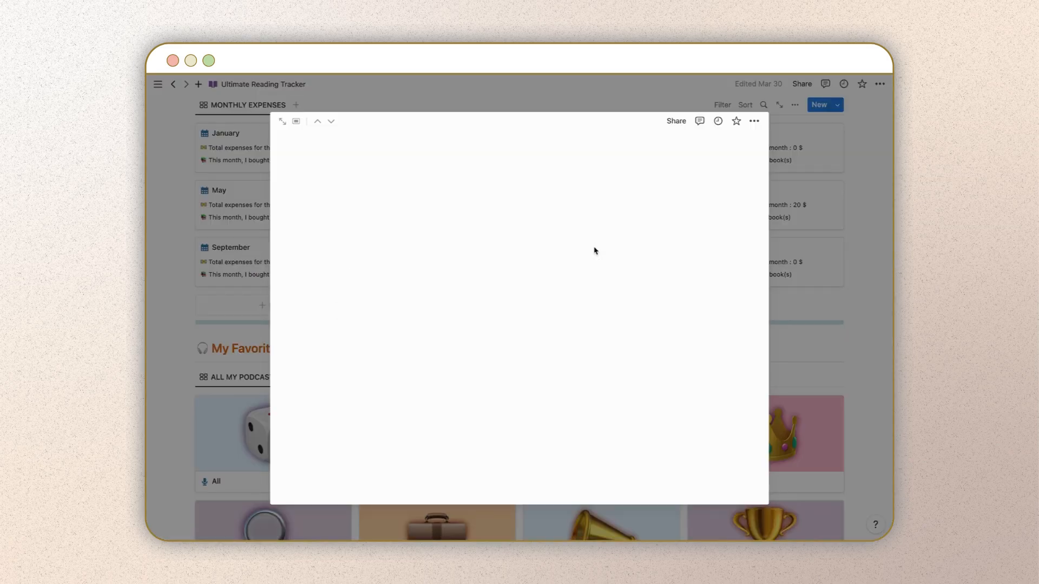
pyautogui.click(875, 227)
# Examine the gallery of favorite podcasts by theme and return to the beginning of the reading tracker.
pyautogui.scroll(-8, 875, 224)
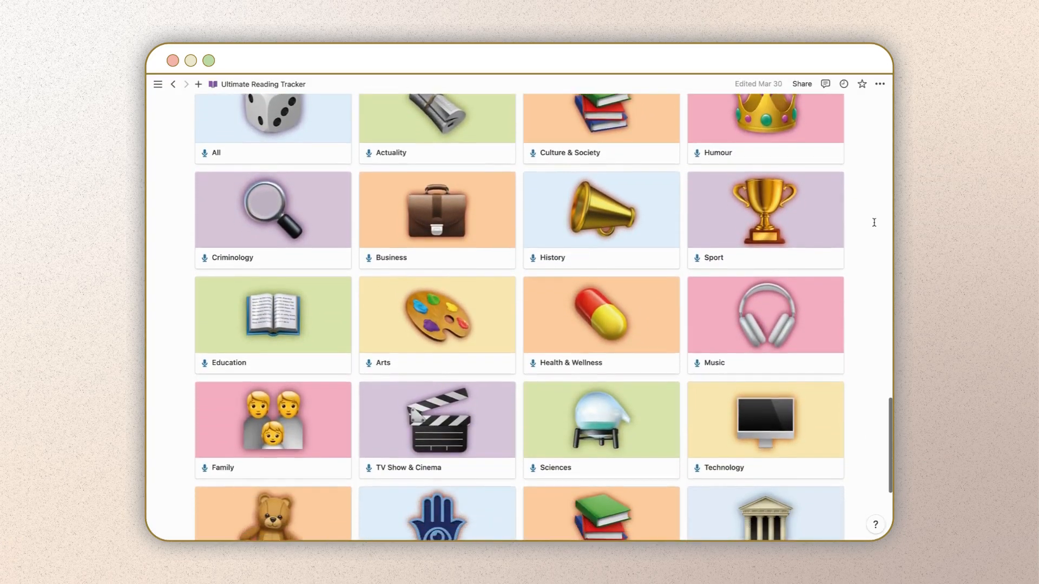
pyautogui.scroll(-3, 874, 222)
pyautogui.scroll(2, 874, 223)
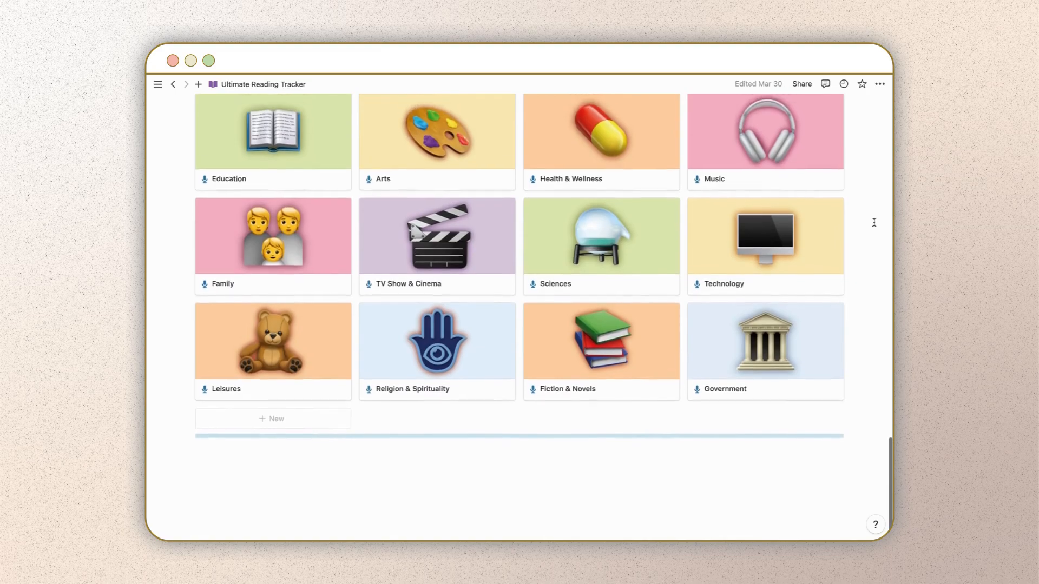
pyautogui.scroll(7, 874, 222)
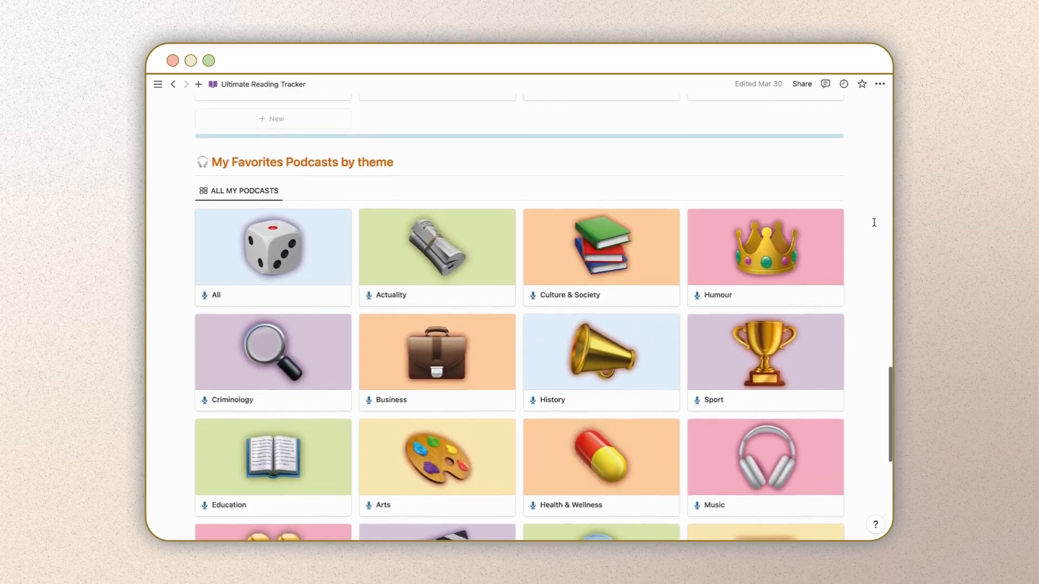
pyautogui.scroll(8, 874, 222)
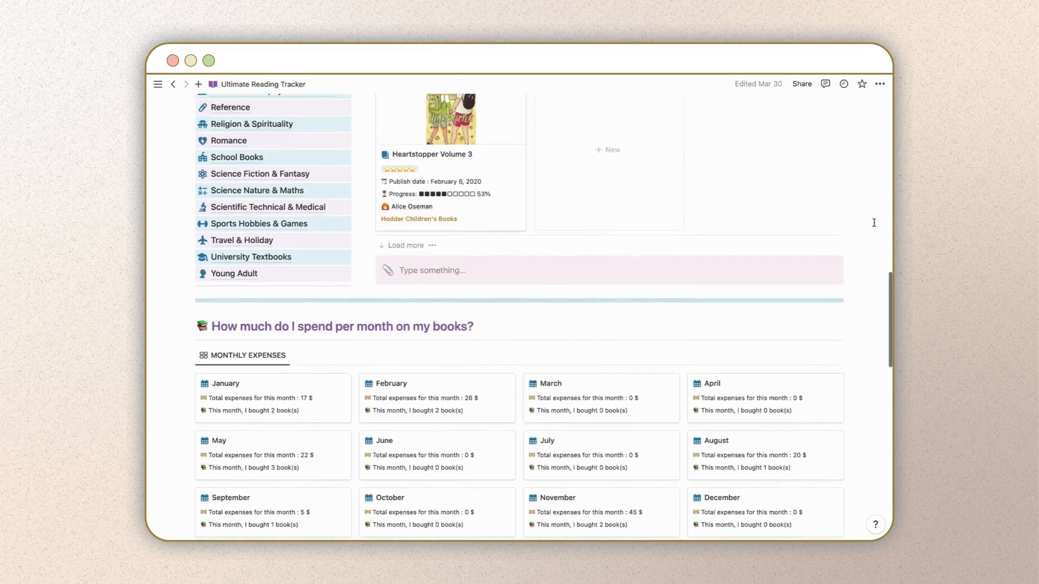
pyautogui.scroll(7, 874, 222)
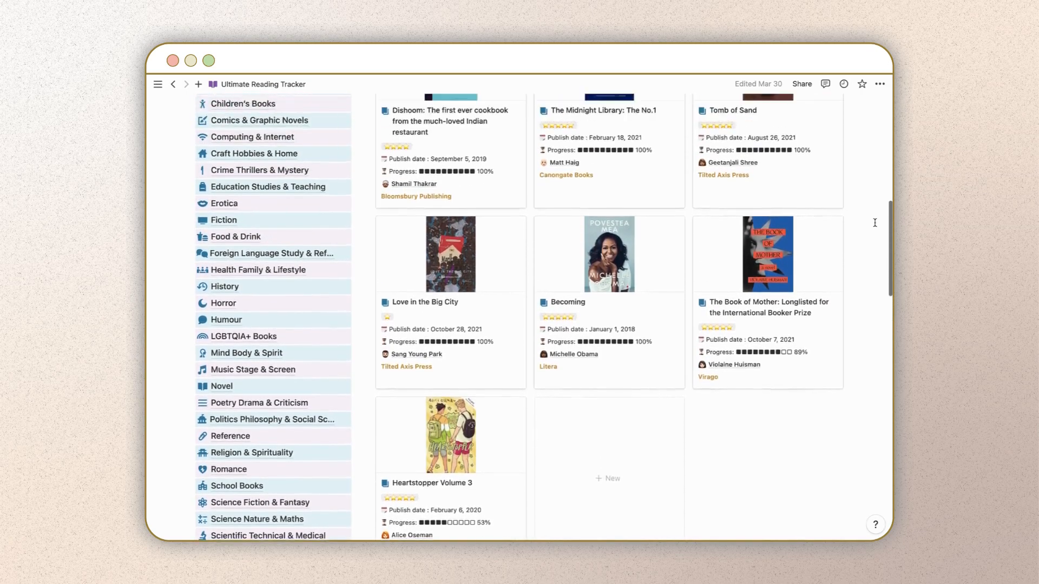
pyautogui.scroll(6, 874, 223)
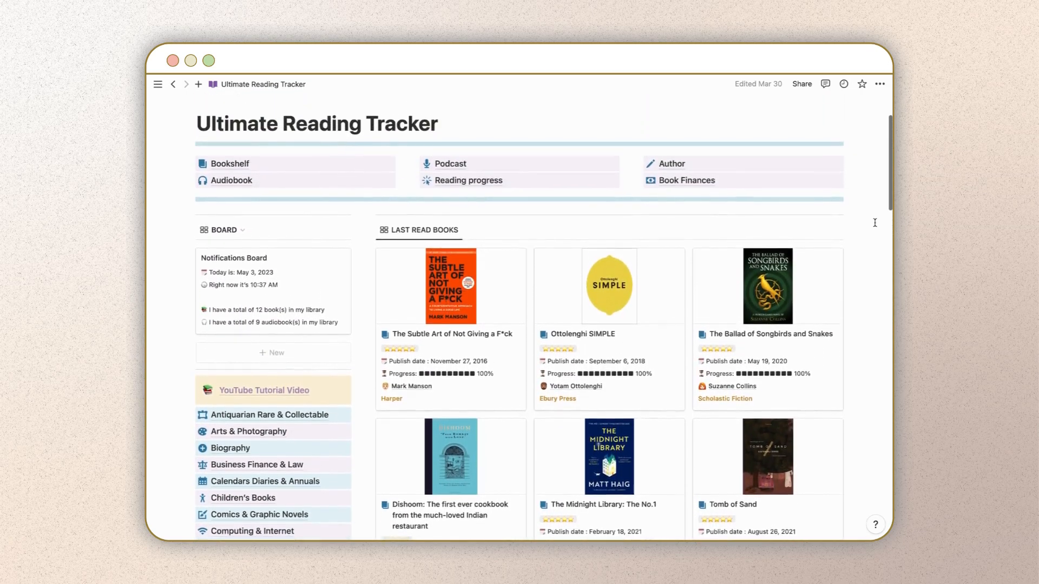
pyautogui.scroll(1, 875, 223)
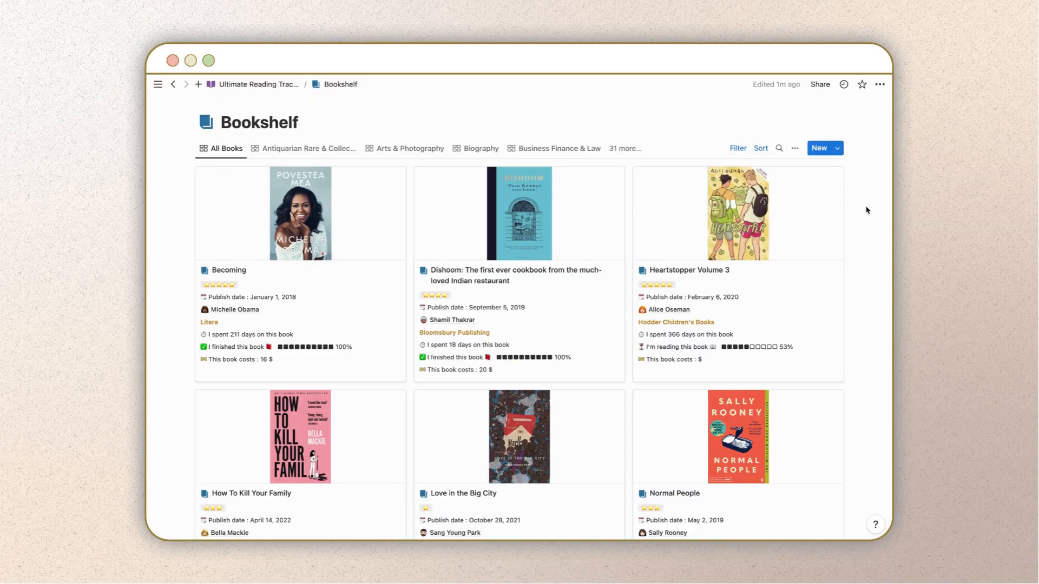
# Add a new book at the end of the Bookshelf gallery with the New Book template and title it Harry Potter.
pyautogui.scroll(-10, 865, 210)
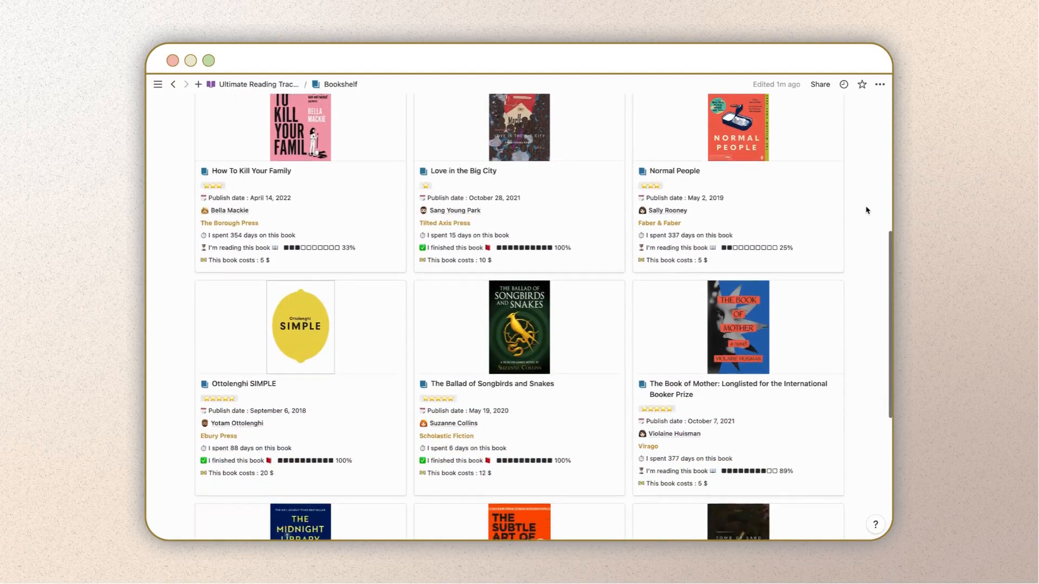
pyautogui.scroll(-5, 866, 210)
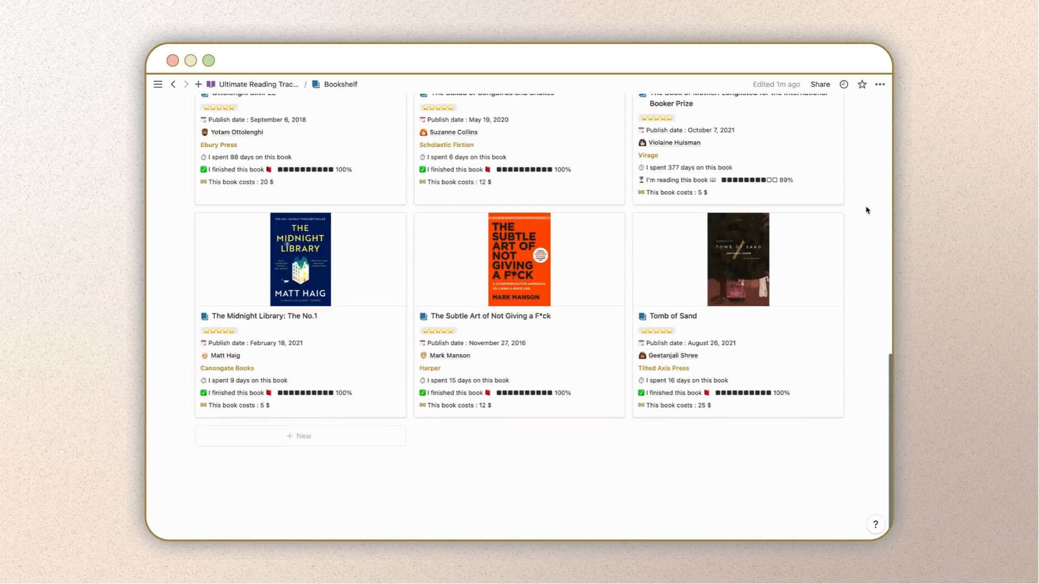
pyautogui.click(295, 442)
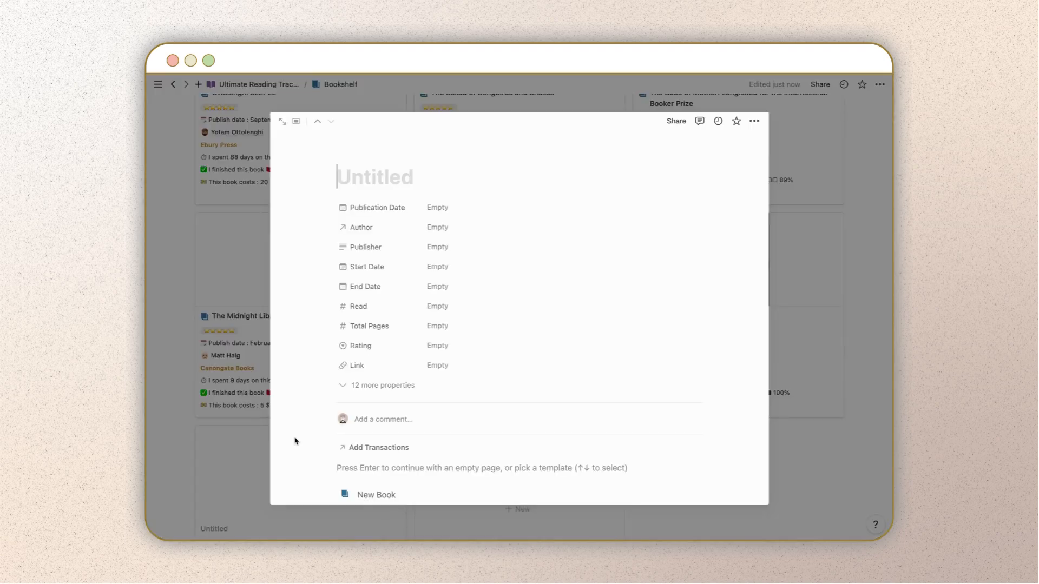
pyautogui.click(373, 494)
pyautogui.tripleClick(379, 255)
pyautogui.write('Harry Pot')
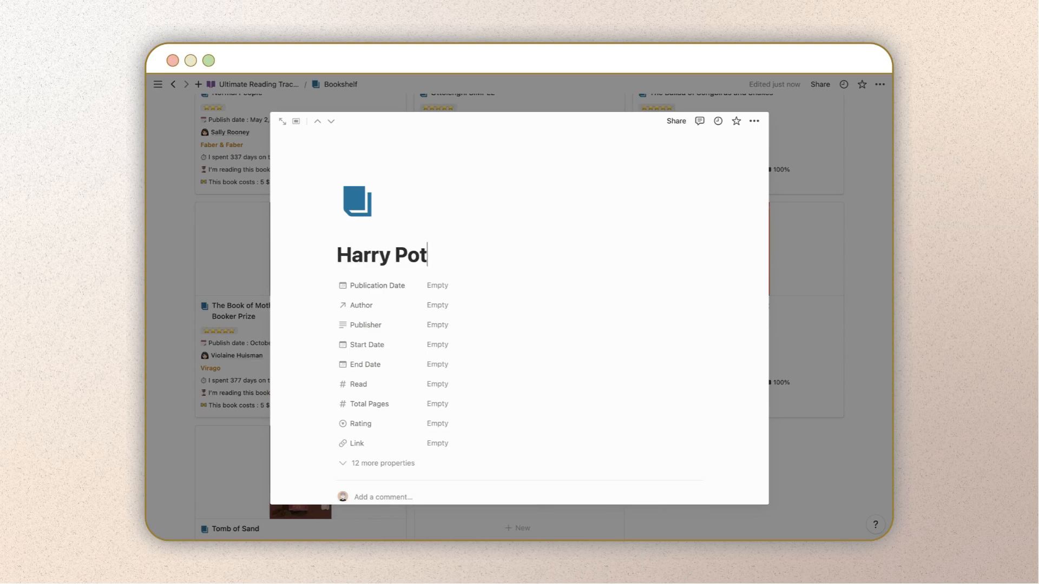
# Reveal the hidden book properties, embed an image link as the Book Cover, and collapse the properties again.
pyautogui.scroll(-3, 429, 420)
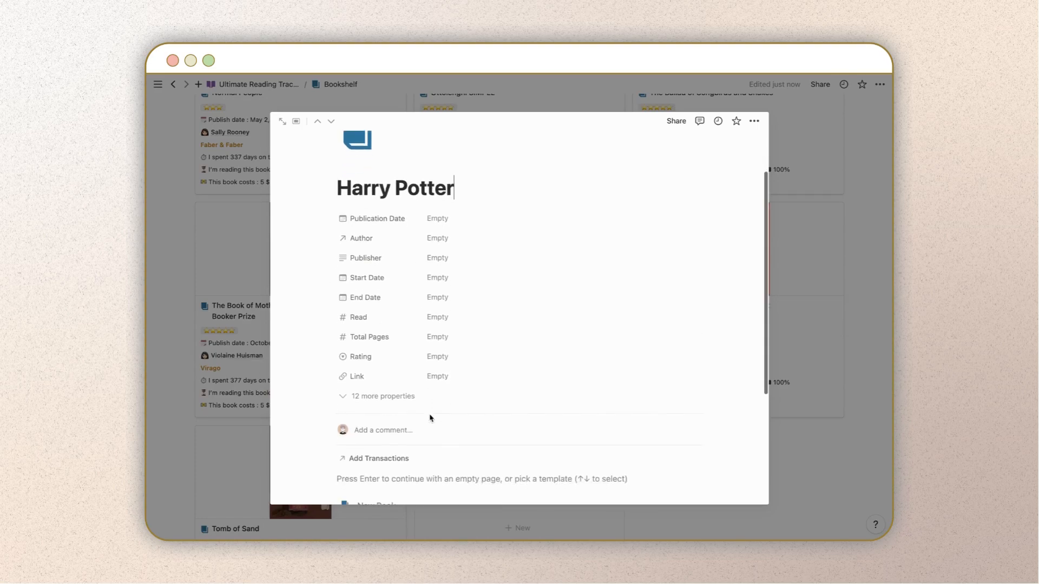
pyautogui.click(390, 395)
pyautogui.click(457, 219)
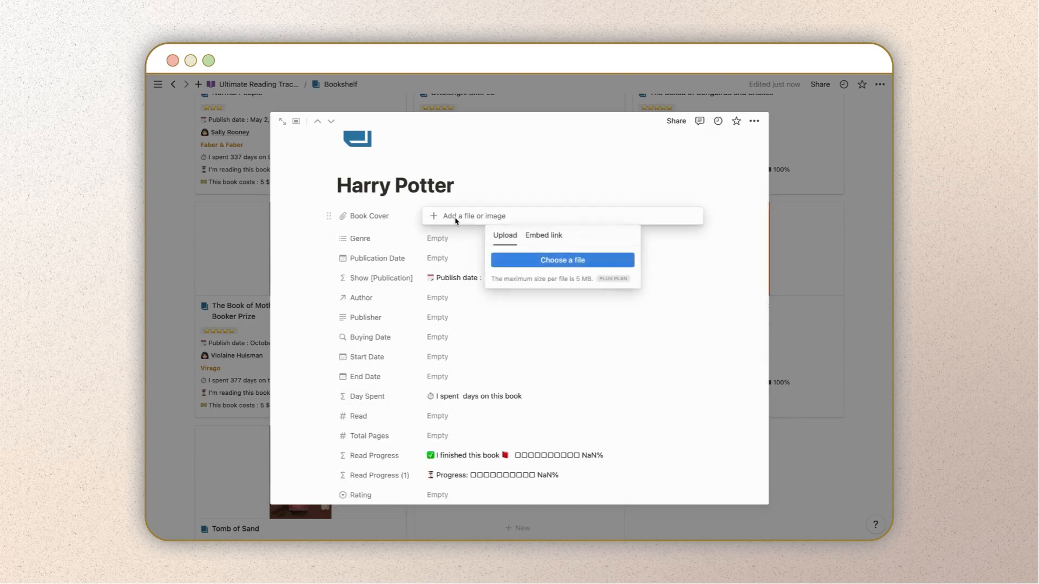
pyautogui.click(551, 239)
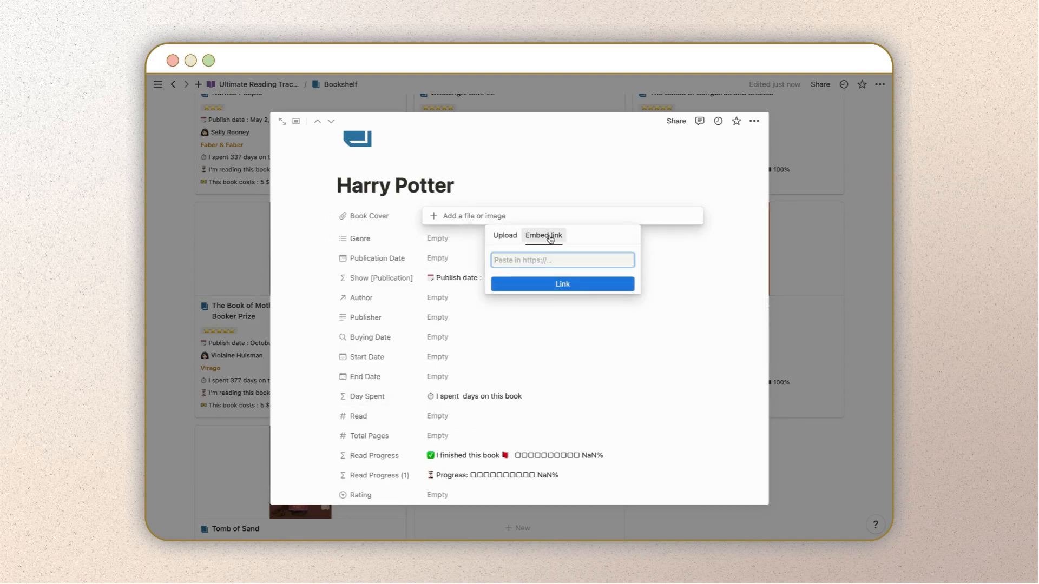
pyautogui.click(545, 284)
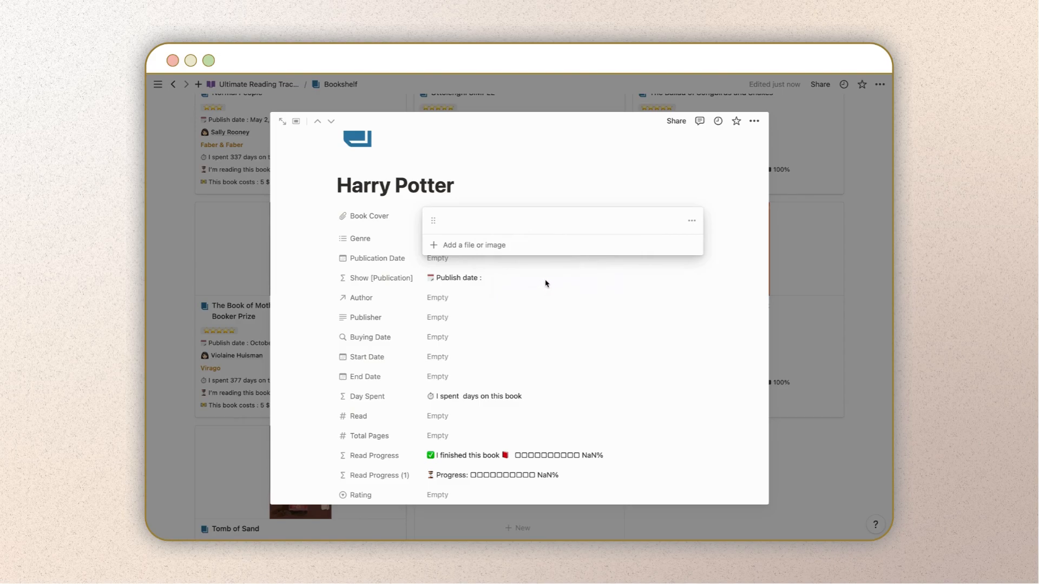
pyautogui.click(523, 175)
pyautogui.scroll(-3, 536, 274)
pyautogui.scroll(-3, 389, 469)
pyautogui.click(370, 479)
pyautogui.scroll(4, 455, 338)
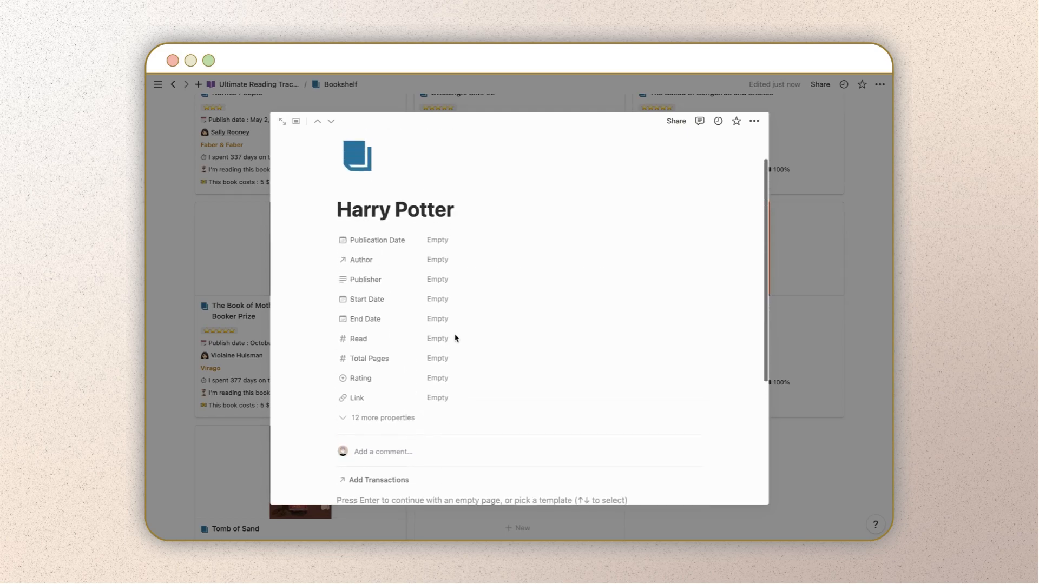
# Link J. K. Rowling as the author of the Harry Potter book.
pyautogui.click(448, 304)
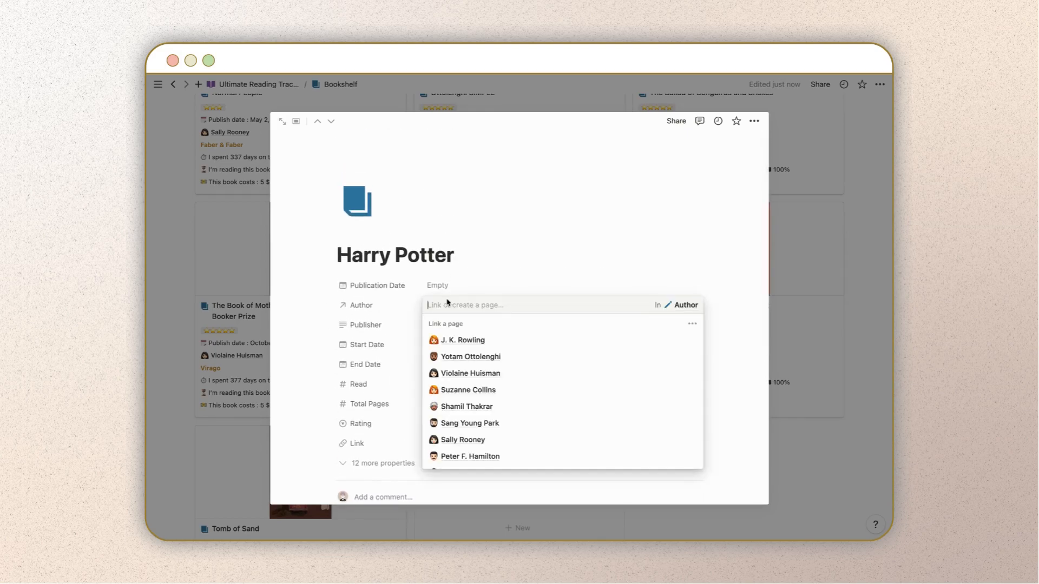
pyautogui.click(463, 340)
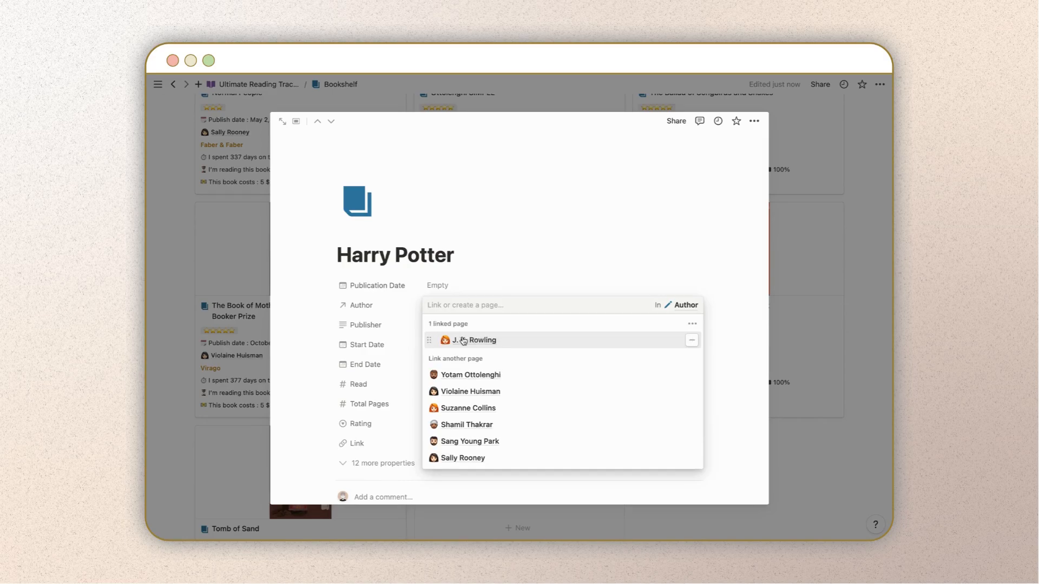
pyautogui.click(458, 287)
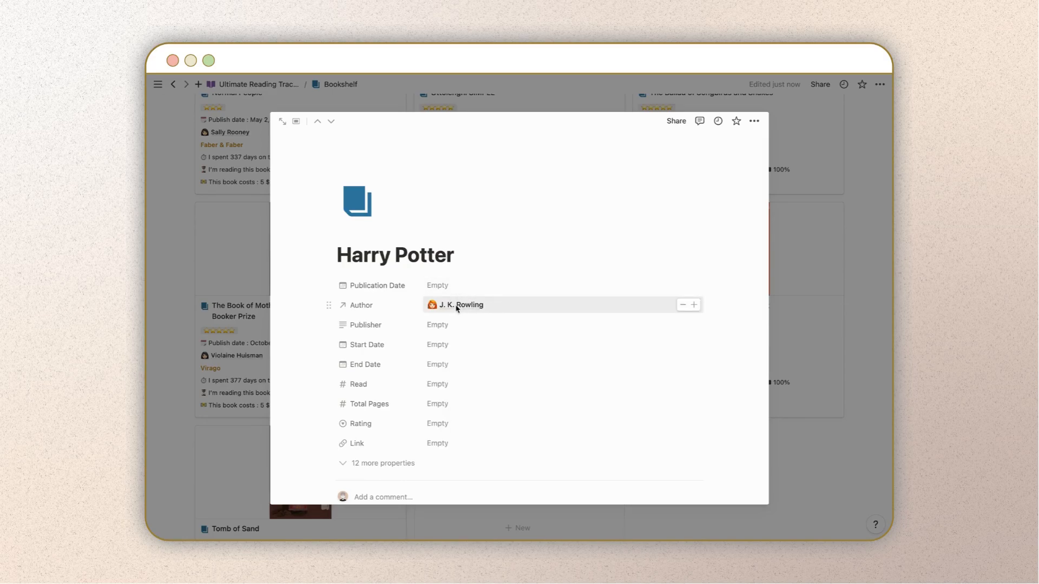
# Open the linked author's page and examine its icon choices, properties, biography section and book gallery.
pyautogui.click(457, 307)
pyautogui.scroll(-5, 456, 306)
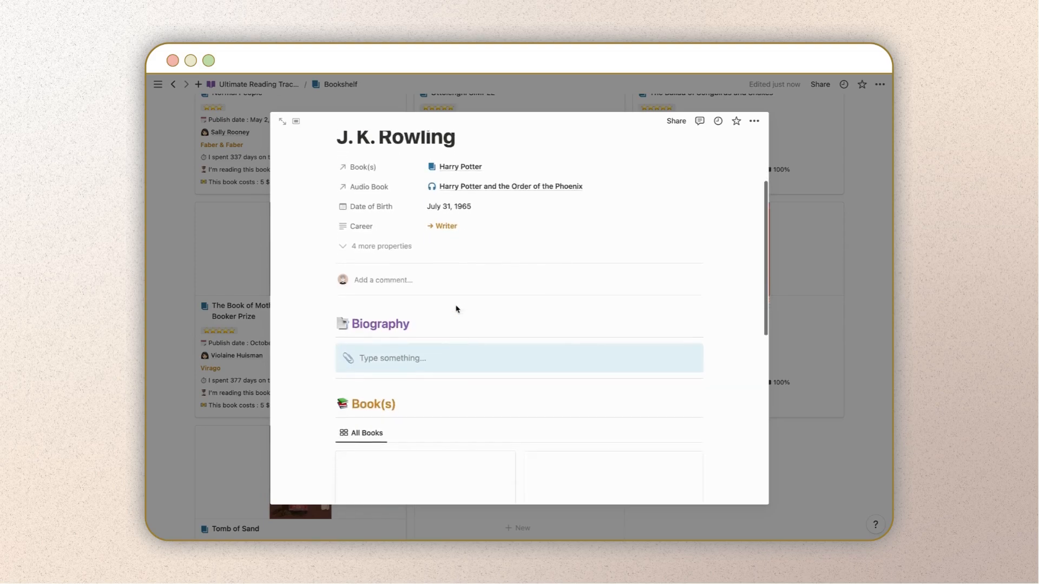
pyautogui.scroll(5, 456, 306)
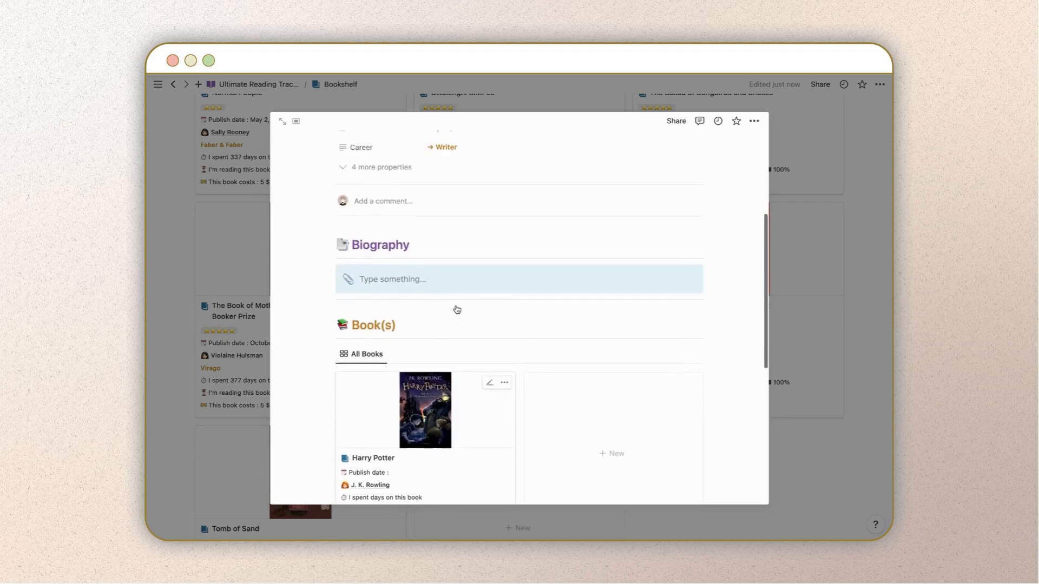
pyautogui.click(362, 205)
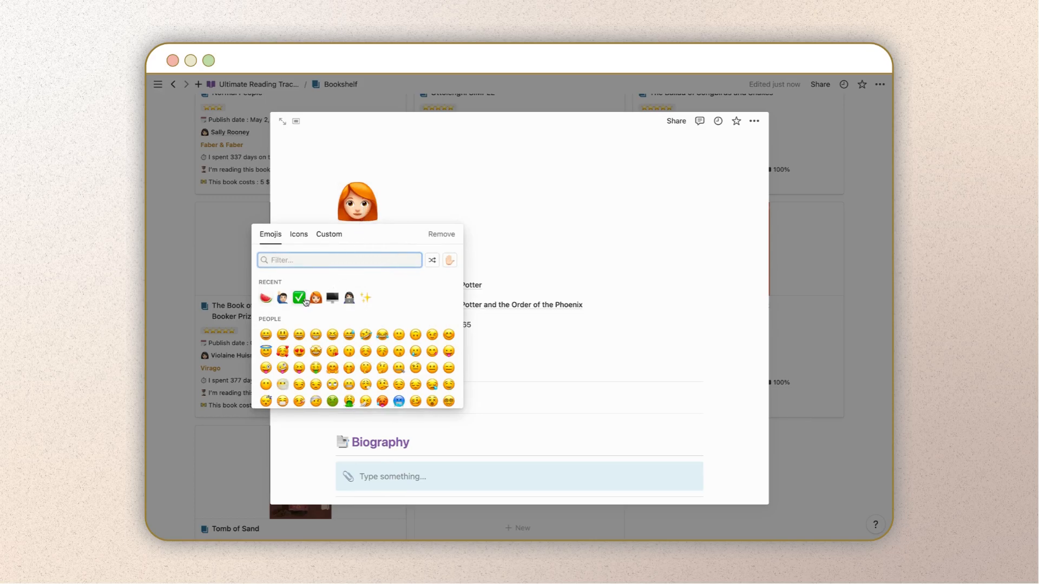
pyautogui.click(428, 187)
pyautogui.scroll(-1, 434, 241)
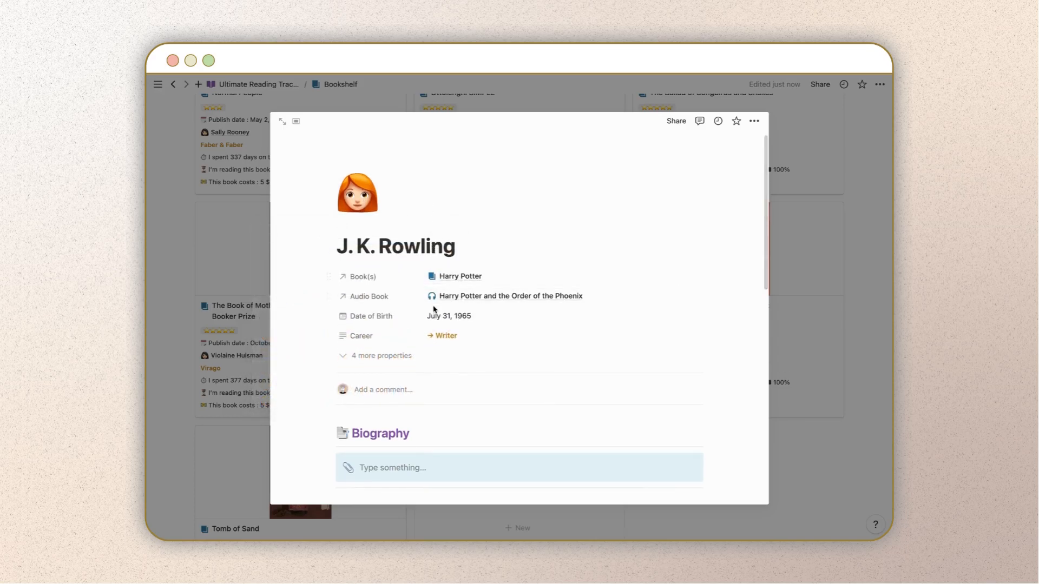
pyautogui.scroll(-2, 433, 309)
pyautogui.scroll(-1, 466, 292)
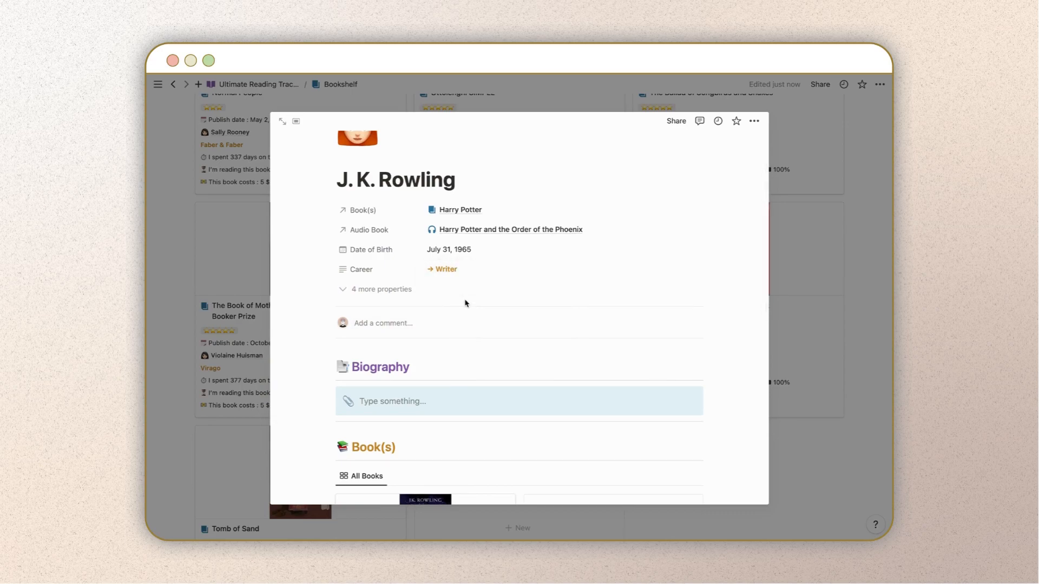
pyautogui.scroll(-7, 466, 304)
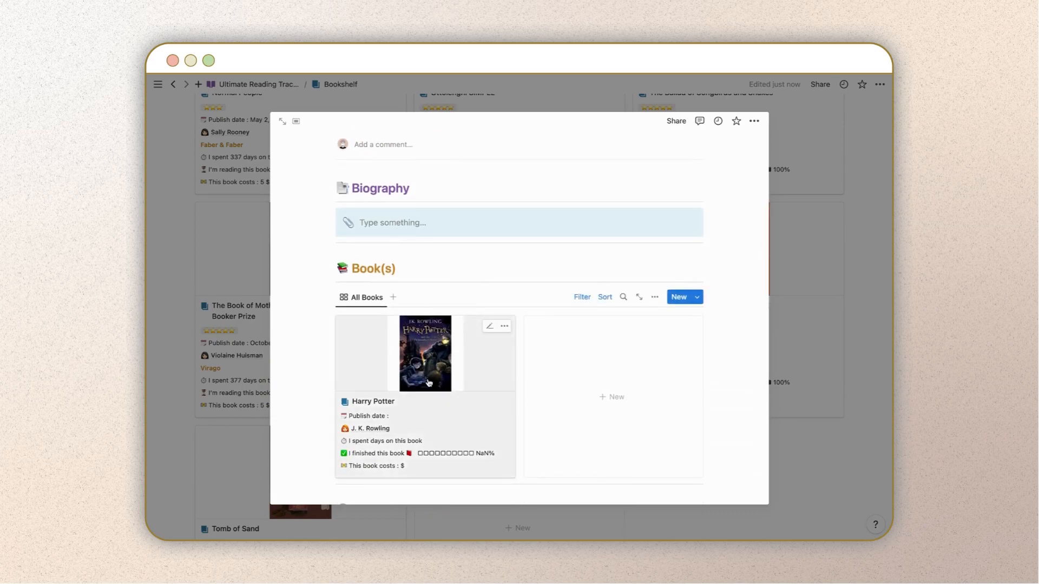
# Reopen the Harry Potter book from the author's All Books gallery and look over its page.
pyautogui.click(429, 383)
pyautogui.scroll(-8, 428, 383)
pyautogui.scroll(8, 425, 374)
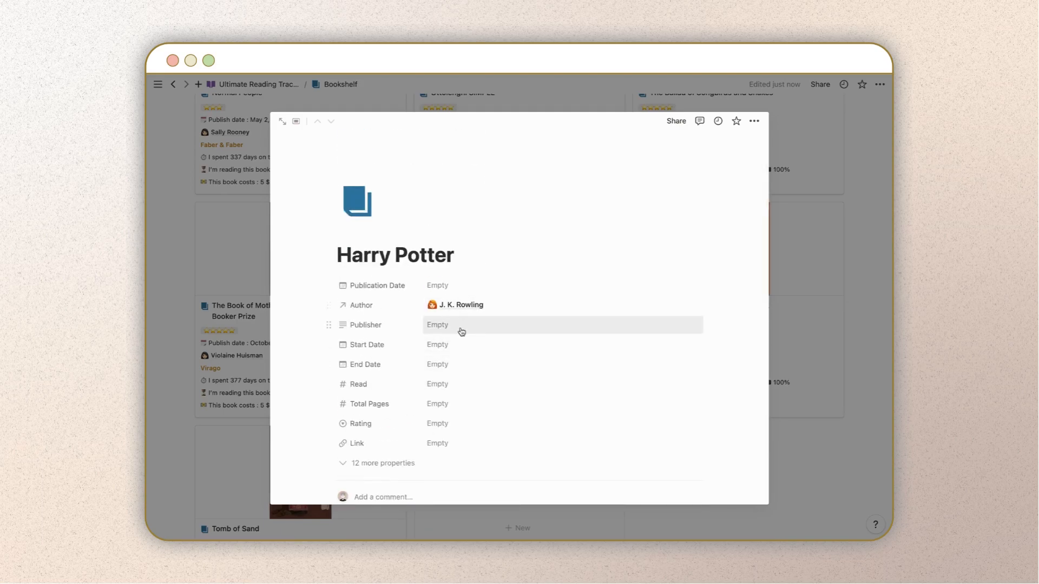
# Fill in the Harry Potter book's Publisher property with "Publisher name" in bold yellow text.
pyautogui.click(459, 327)
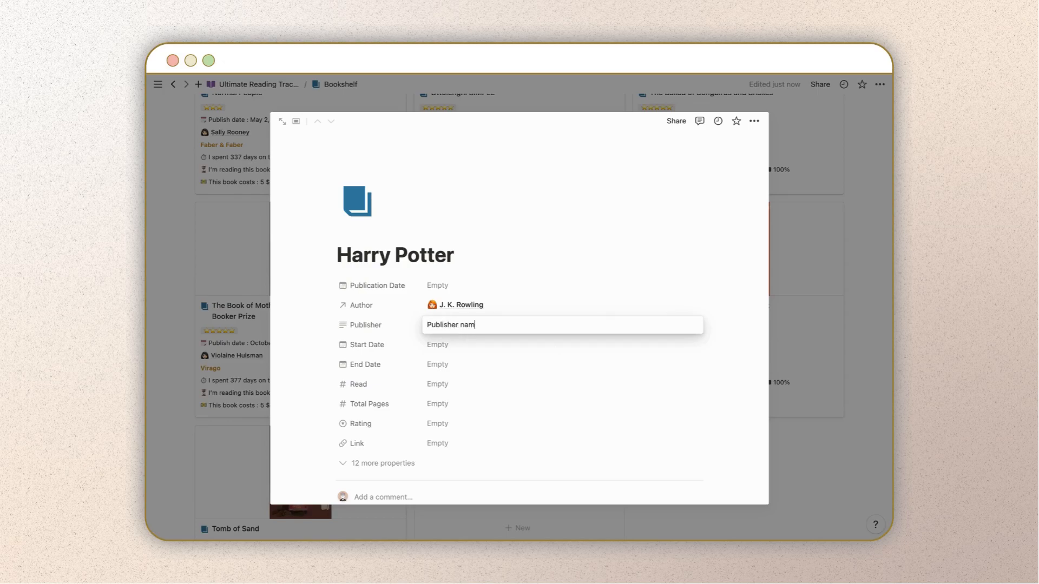
pyautogui.tripleClick(463, 325)
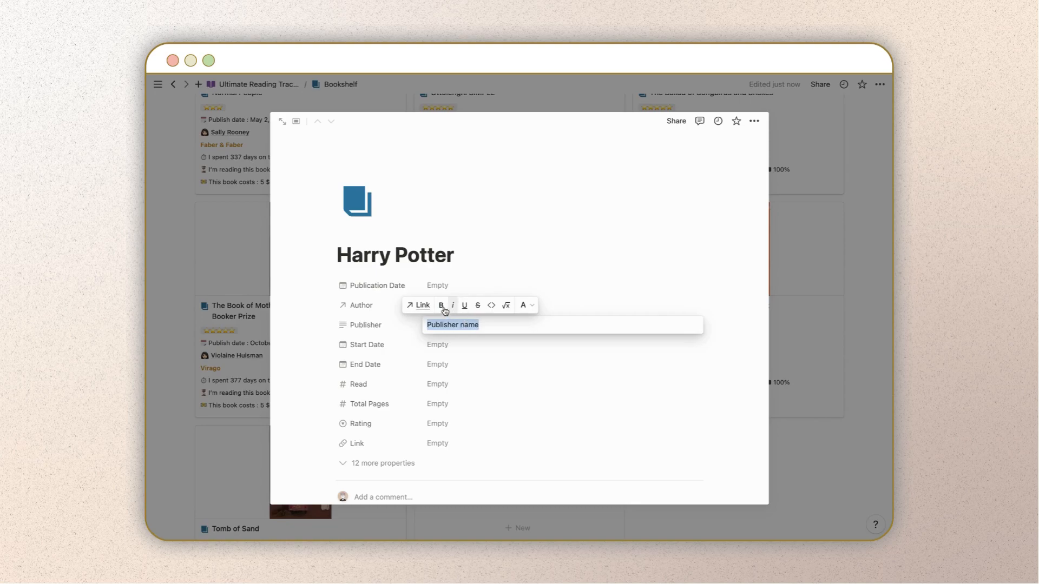
pyautogui.click(524, 306)
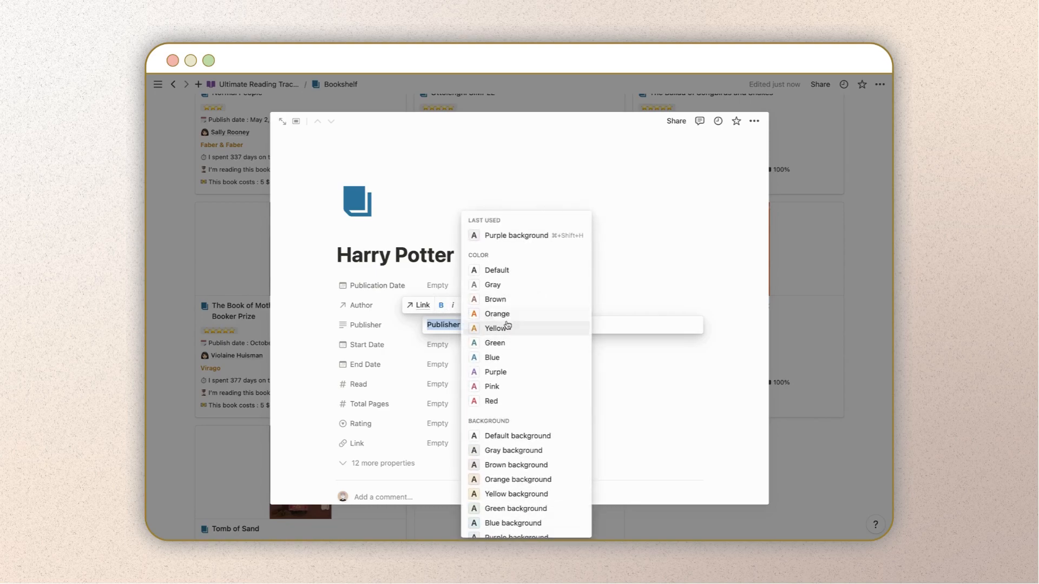
pyautogui.click(507, 326)
pyautogui.click(450, 352)
# Set the book's Start Date to May 1, 2023 and its End Date to May 25, 2023.
pyautogui.click(448, 348)
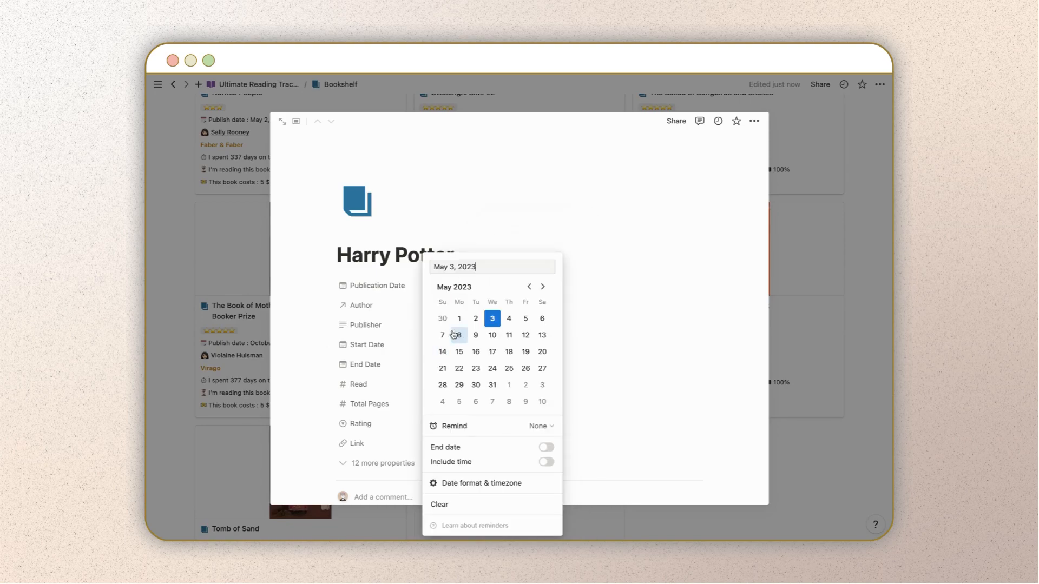
pyautogui.click(401, 343)
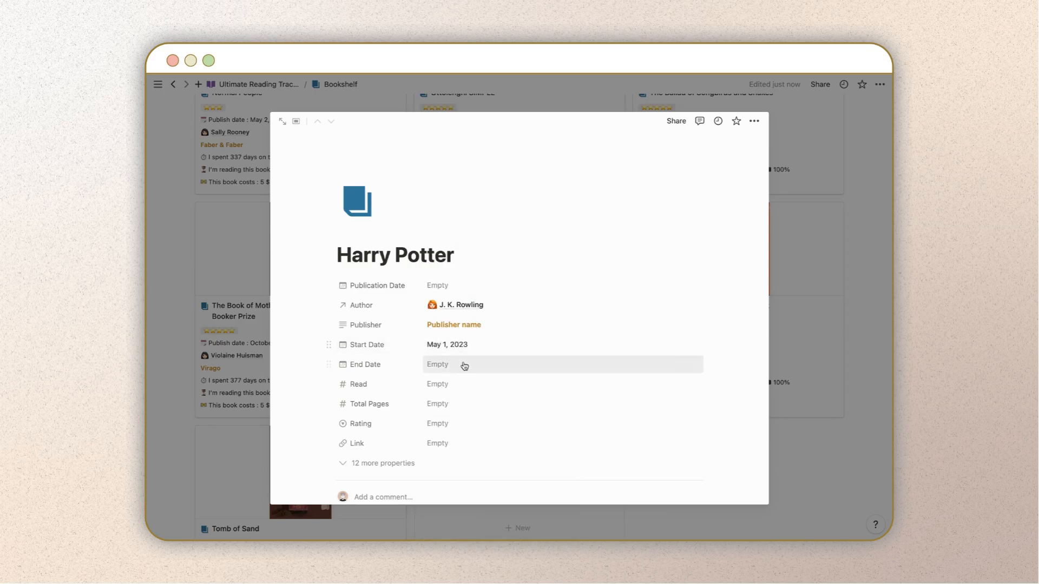
pyautogui.click(463, 364)
pyautogui.click(443, 405)
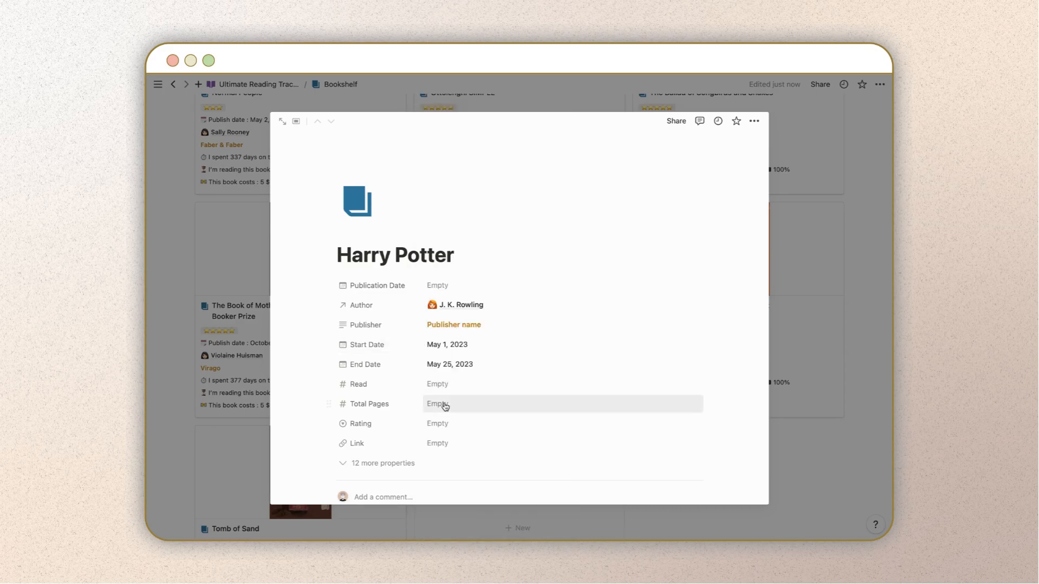
# Set the book's Total Pages to 300 and its Read value to 250.
pyautogui.click(442, 404)
pyautogui.write('300')
pyautogui.click(452, 385)
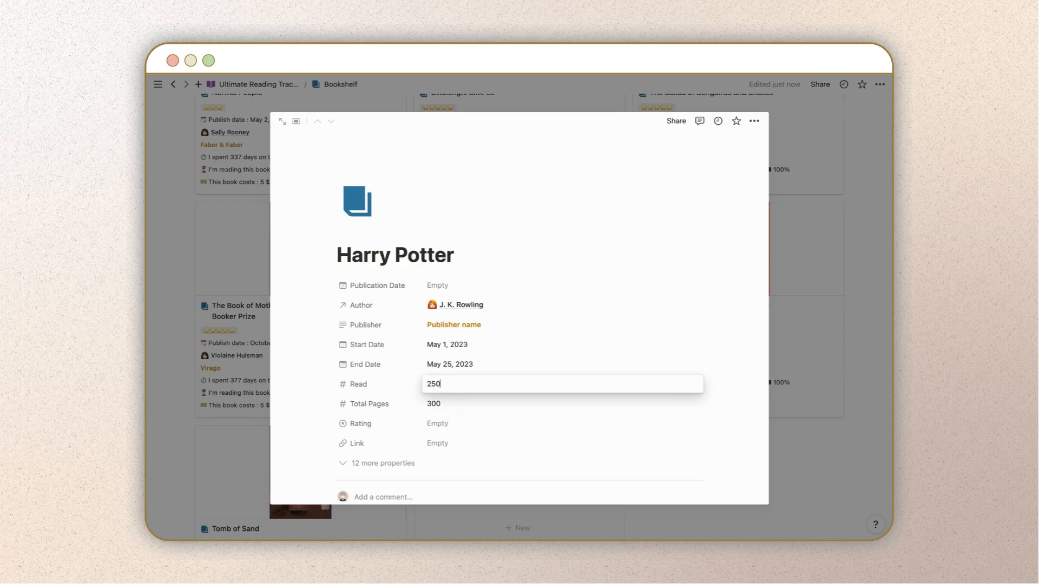
pyautogui.click(476, 435)
# Give the book a five-star rating and set its Publication Date to May 8, 2023.
pyautogui.click(454, 431)
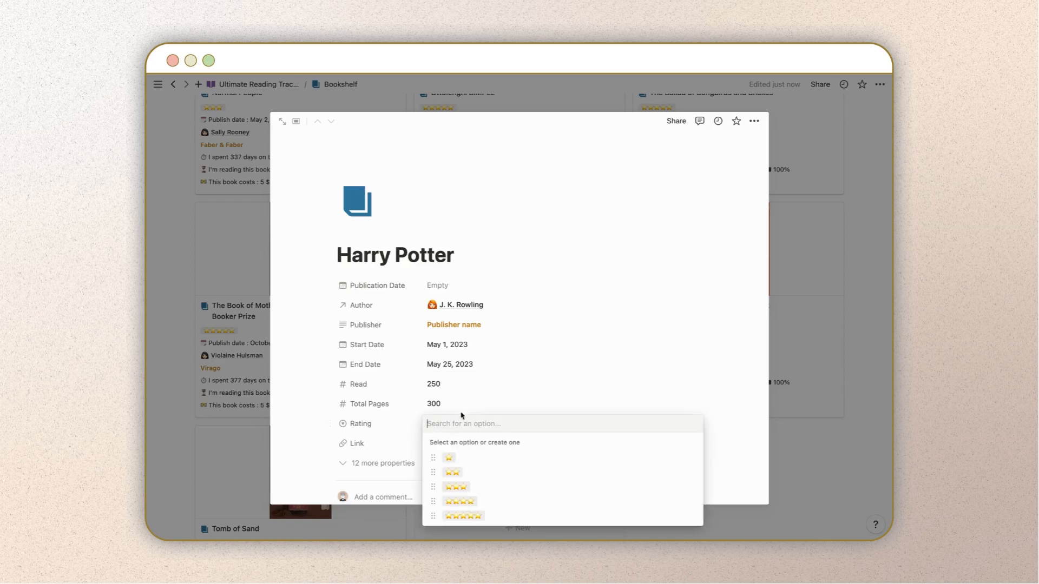
pyautogui.click(477, 515)
pyautogui.click(453, 284)
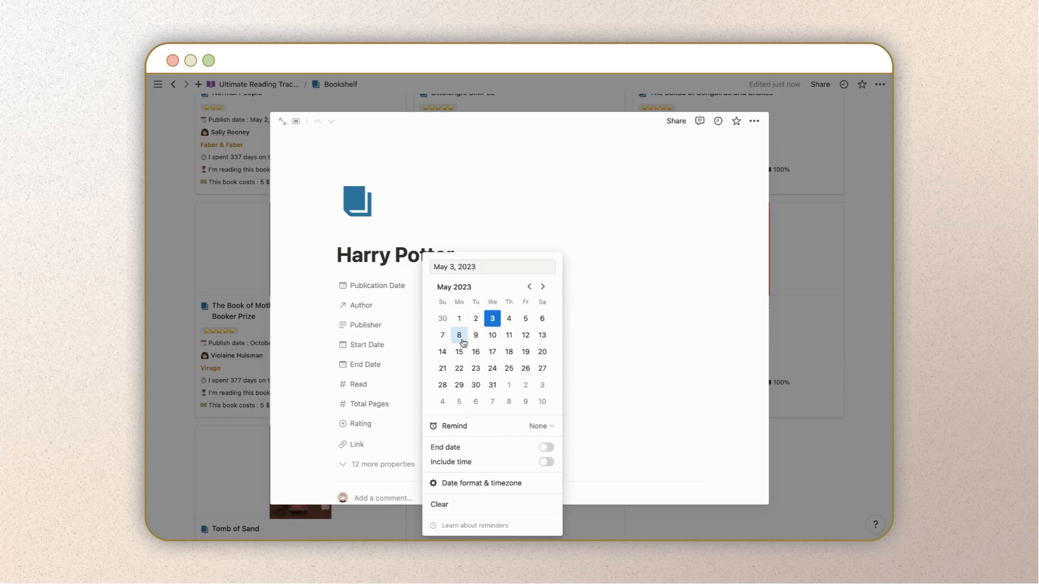
pyautogui.click(627, 321)
# Look over the note sections of the Harry Potter page, close it, and view the book's card on the Bookshelf.
pyautogui.scroll(-10, 626, 322)
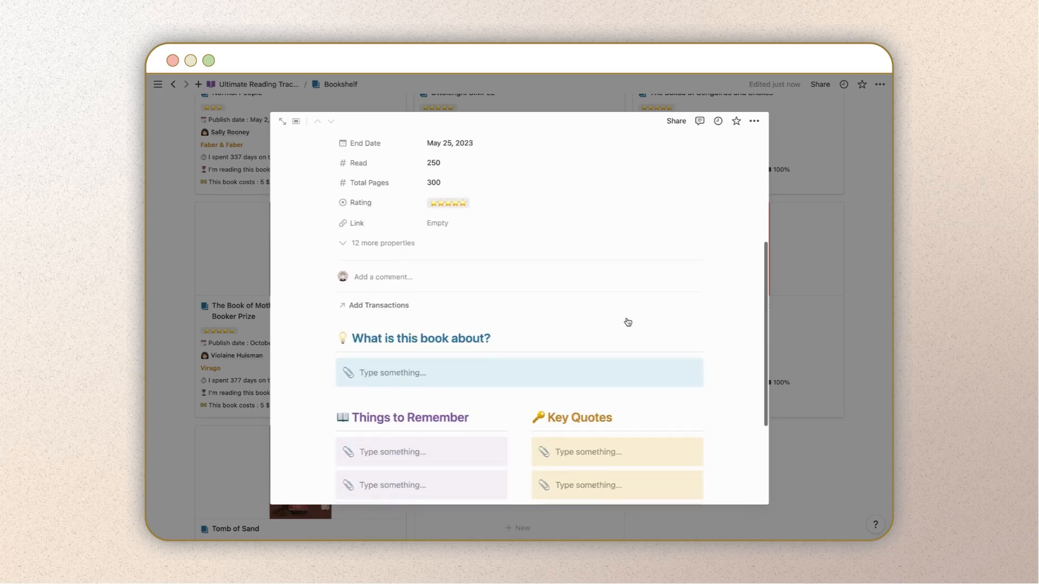
pyautogui.click(842, 350)
pyautogui.scroll(10, 847, 336)
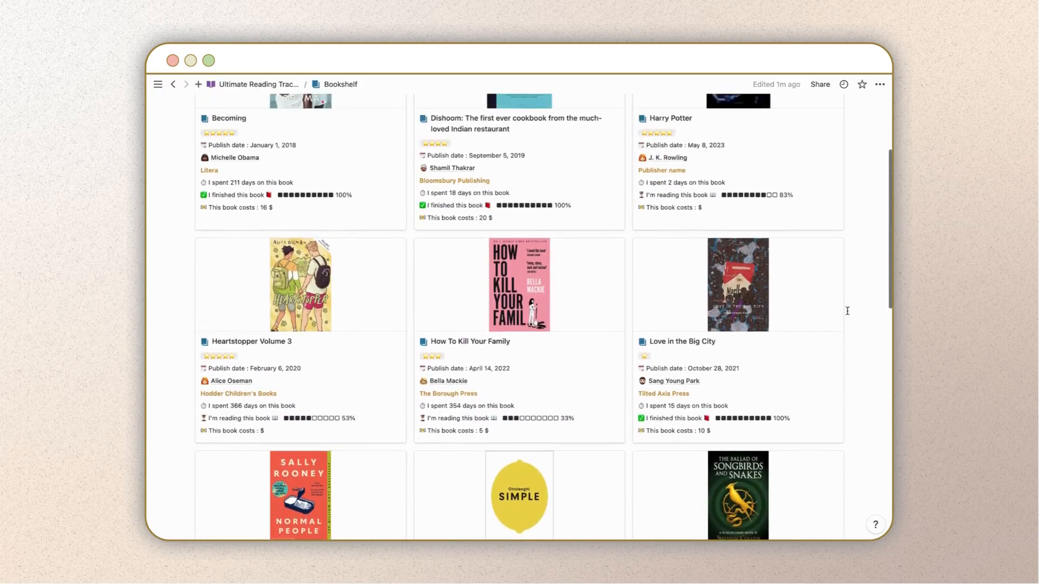
# Go back to the Ultimate Reading Tracker page, open the Audiobook database and browse its gallery.
pyautogui.click(264, 85)
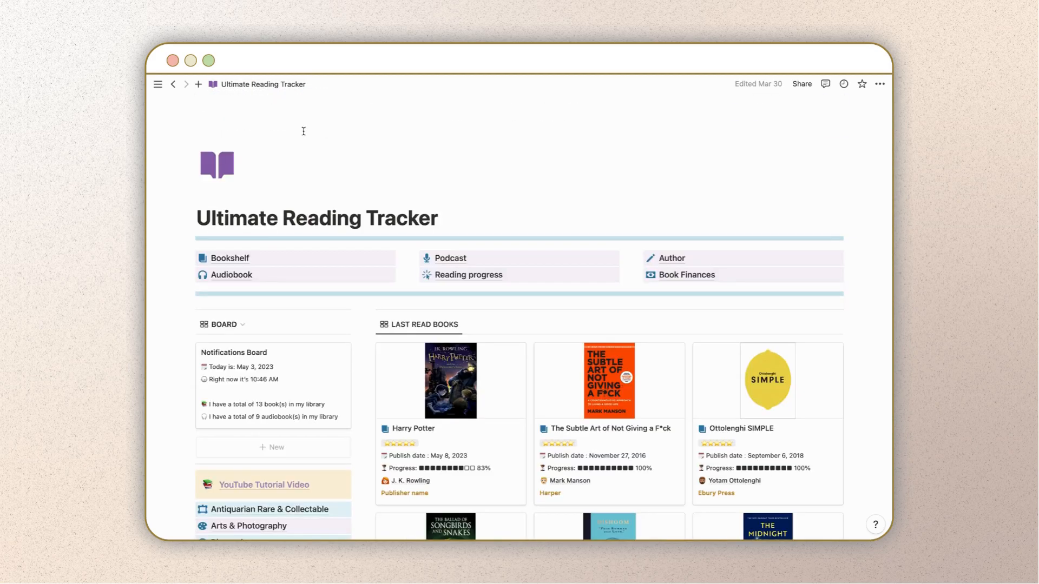
pyautogui.click(318, 276)
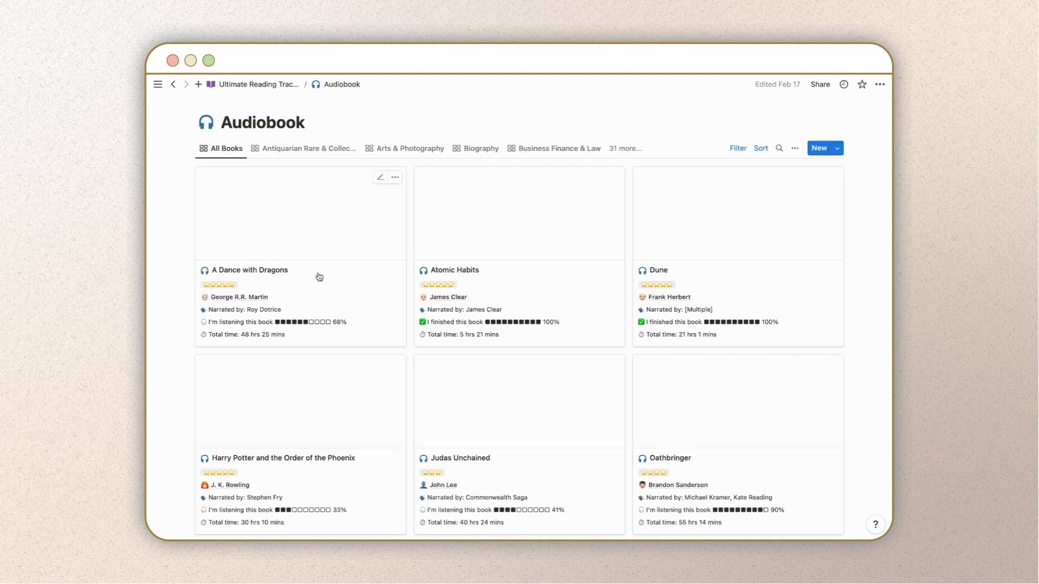
pyautogui.scroll(-2, 319, 277)
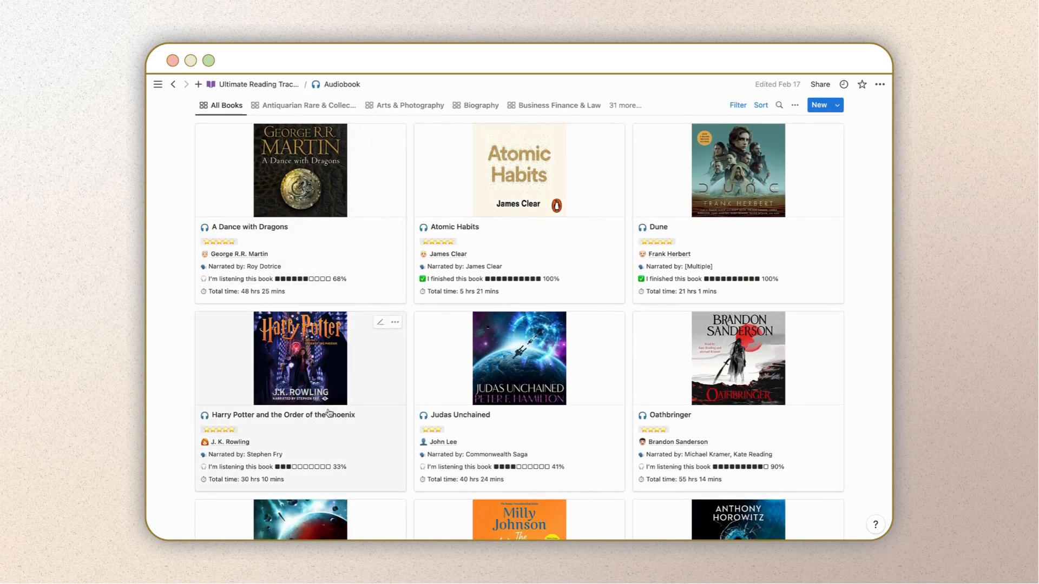
# Open the Author database and examine J. K. Rowling's page, including the biography, book and audiobook sections.
pyautogui.click(273, 85)
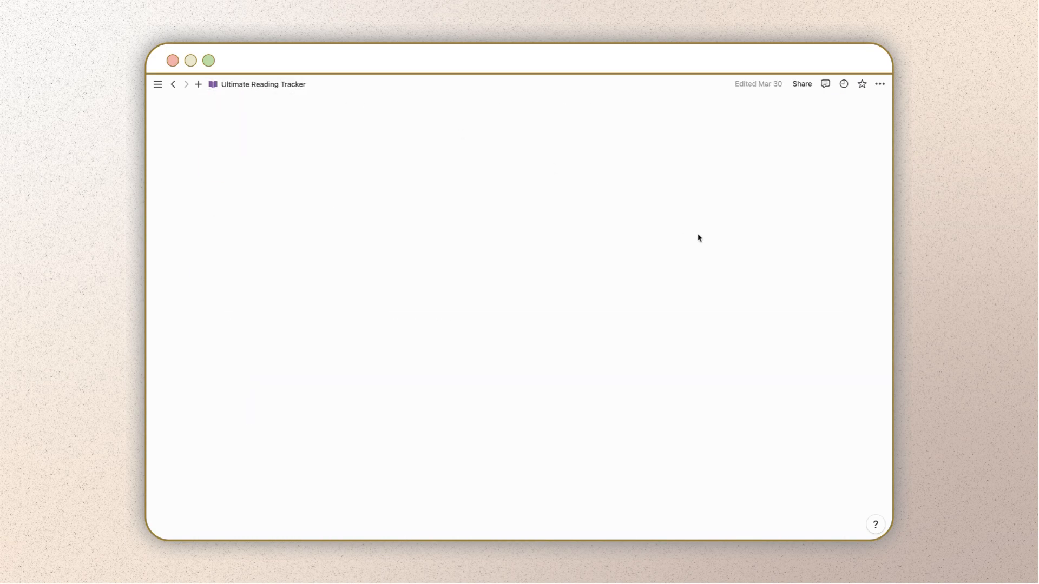
pyautogui.click(690, 261)
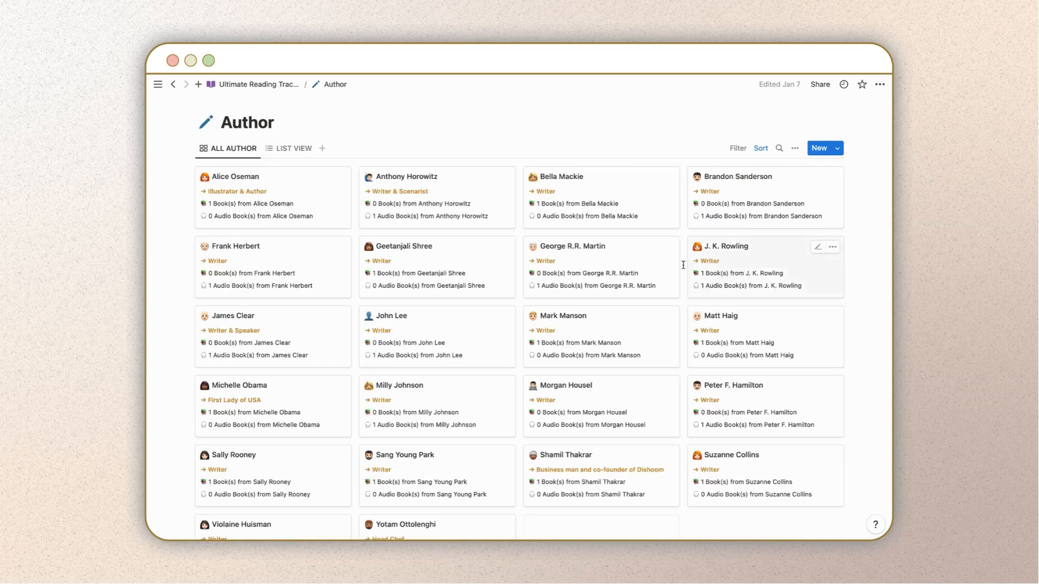
pyautogui.scroll(-3, 683, 264)
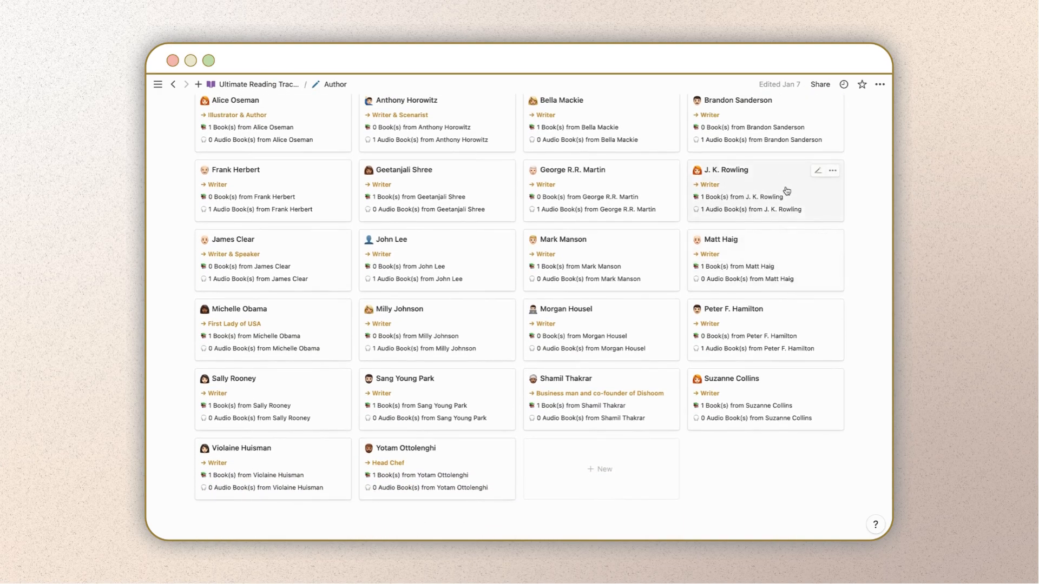
pyautogui.click(787, 191)
pyautogui.scroll(-5, 643, 302)
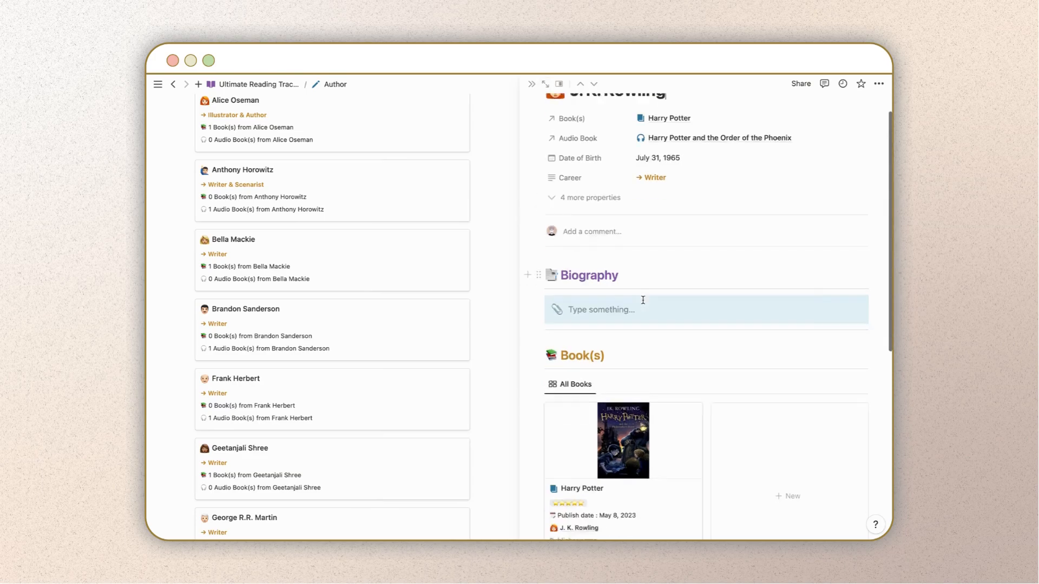
pyautogui.scroll(-20, 303, 449)
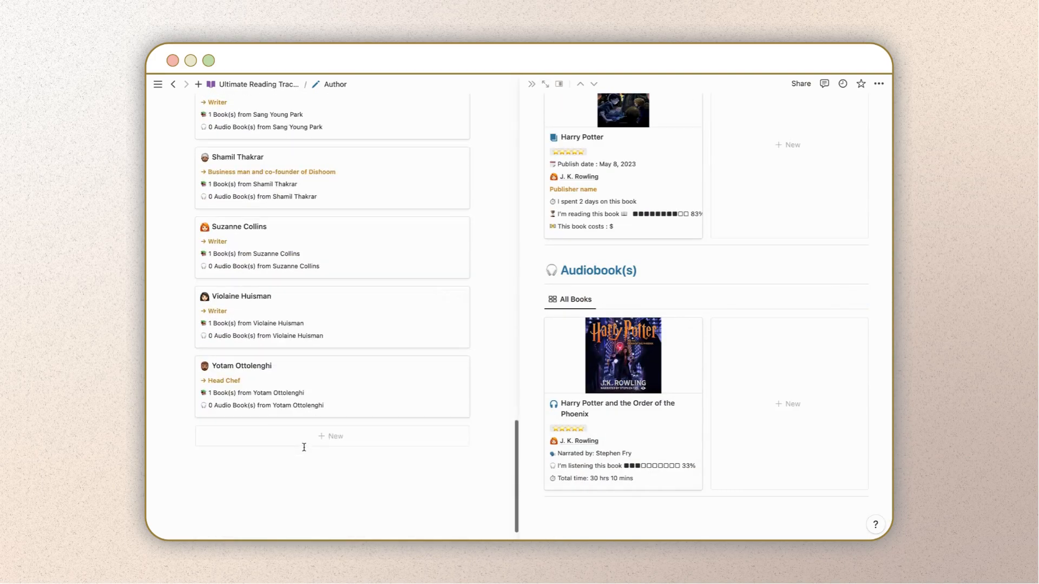
# Open the Reading progress page from the tracker's home page and review the book and audiobook progress cards.
pyautogui.click(261, 86)
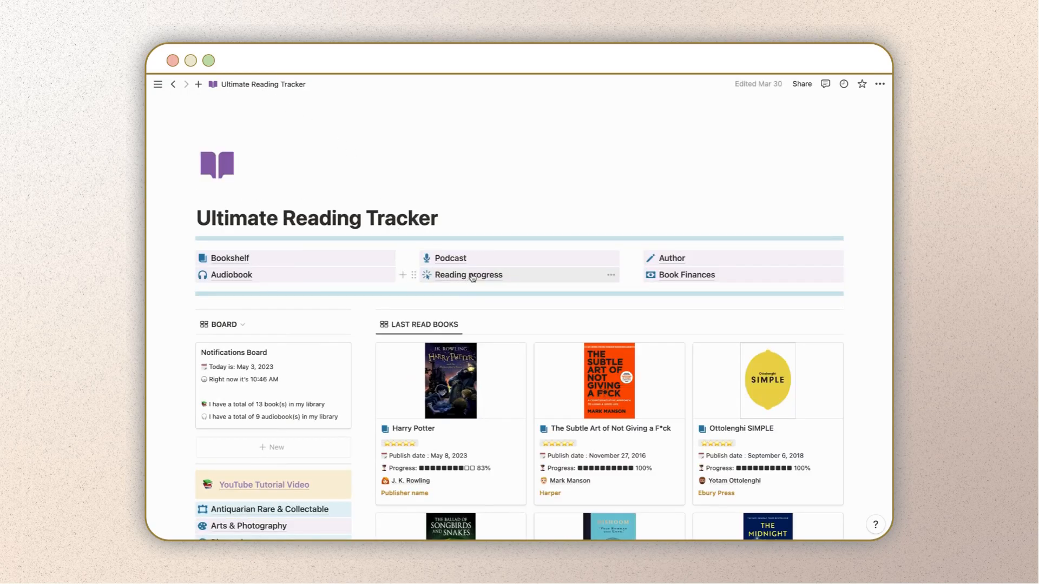
pyautogui.click(469, 275)
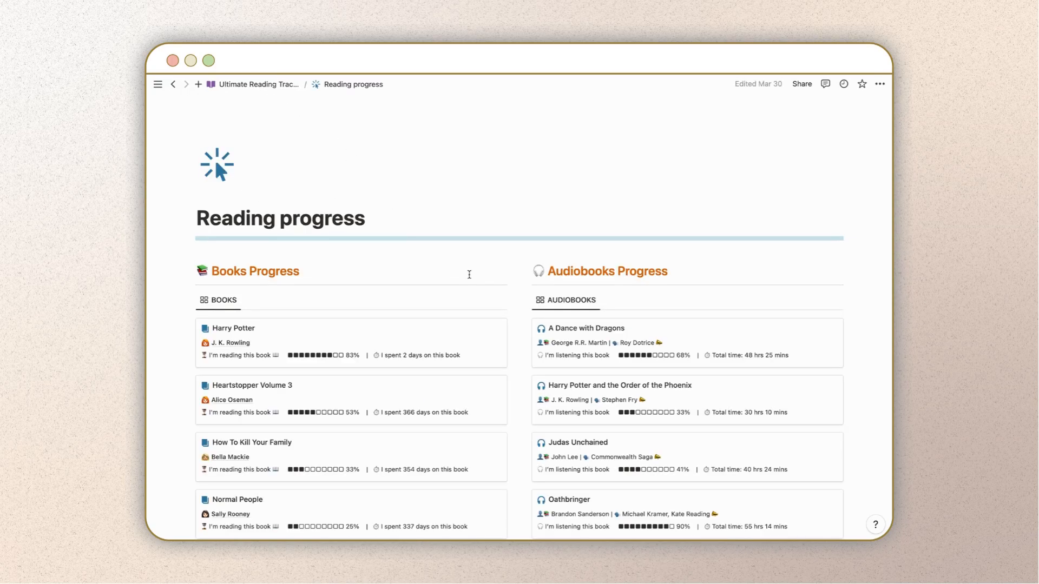
pyautogui.scroll(-1, 469, 275)
pyautogui.scroll(-5, 469, 275)
pyautogui.scroll(3, 470, 277)
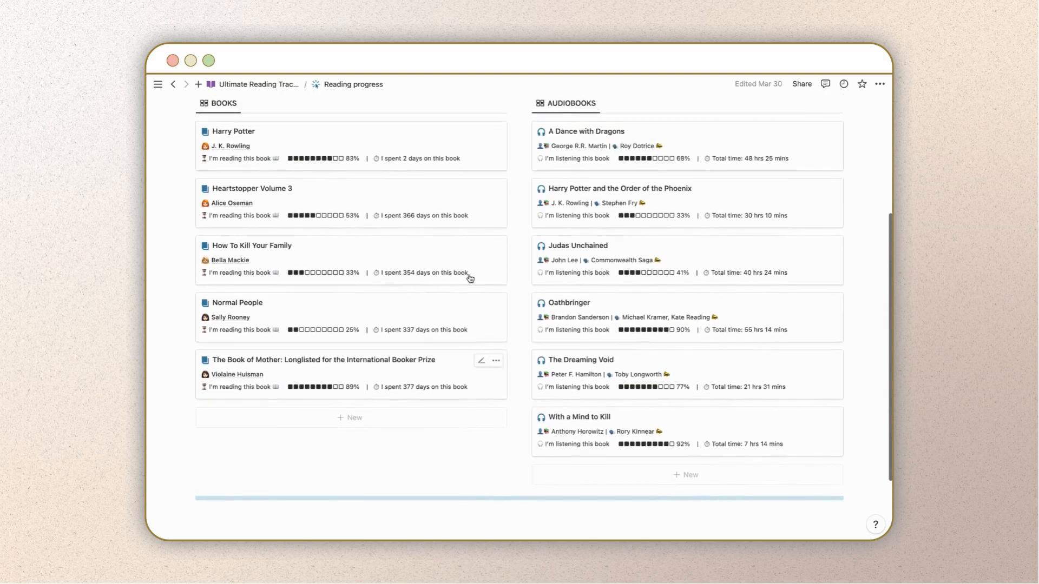
pyautogui.scroll(3, 471, 278)
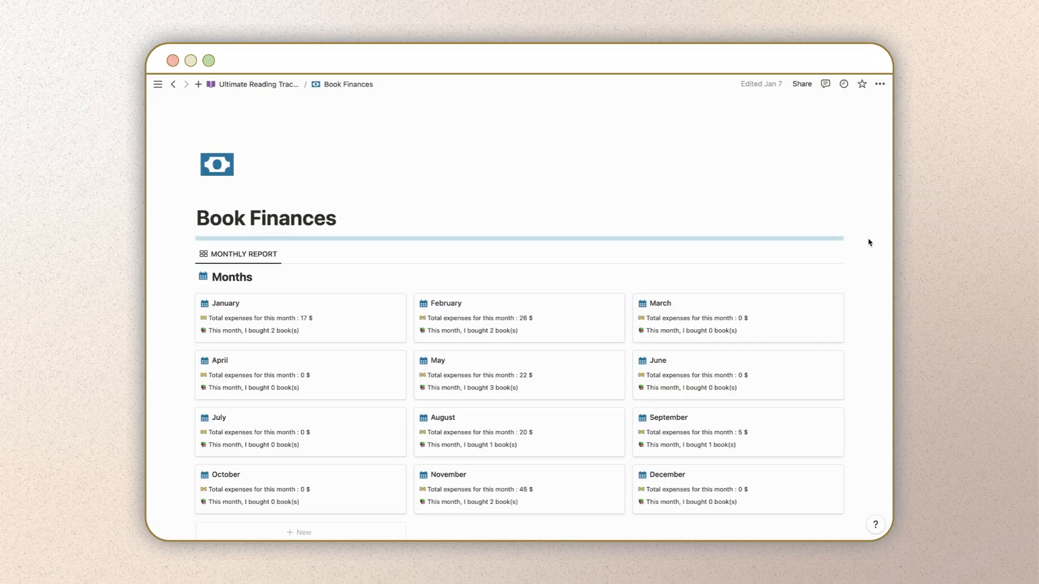
# Review the Book Finances monthly report, add an entry named "Transaction" to the transactions table, and set its price to $32.
pyautogui.scroll(-5, 867, 241)
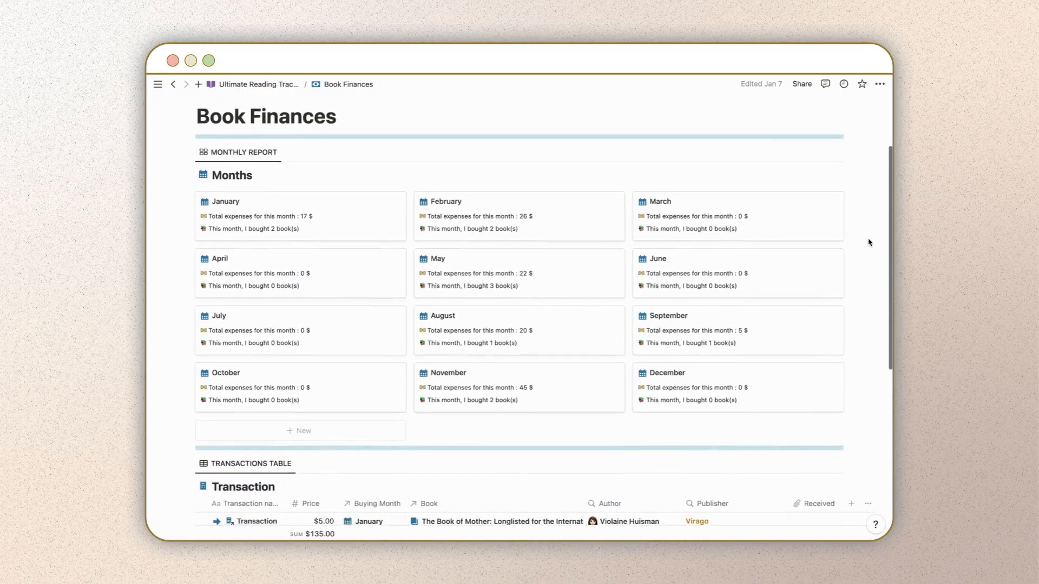
pyautogui.scroll(-5, 868, 242)
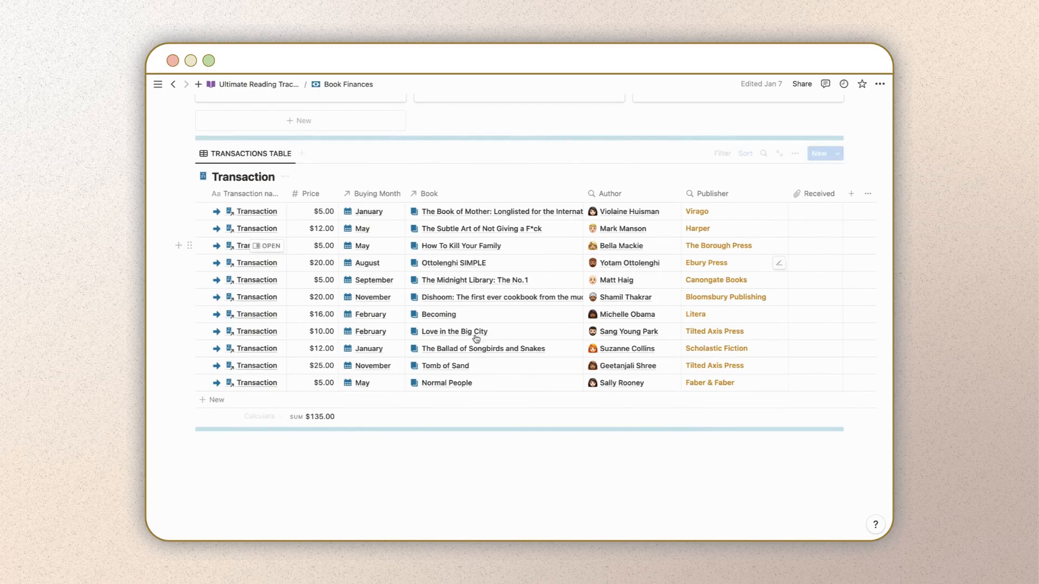
pyautogui.click(209, 401)
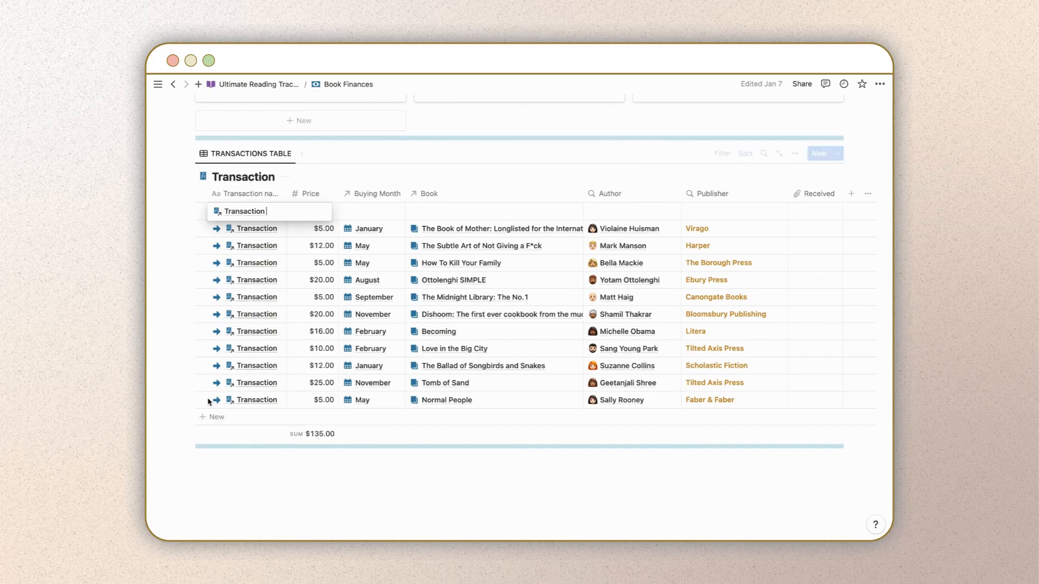
pyautogui.press('Escape')
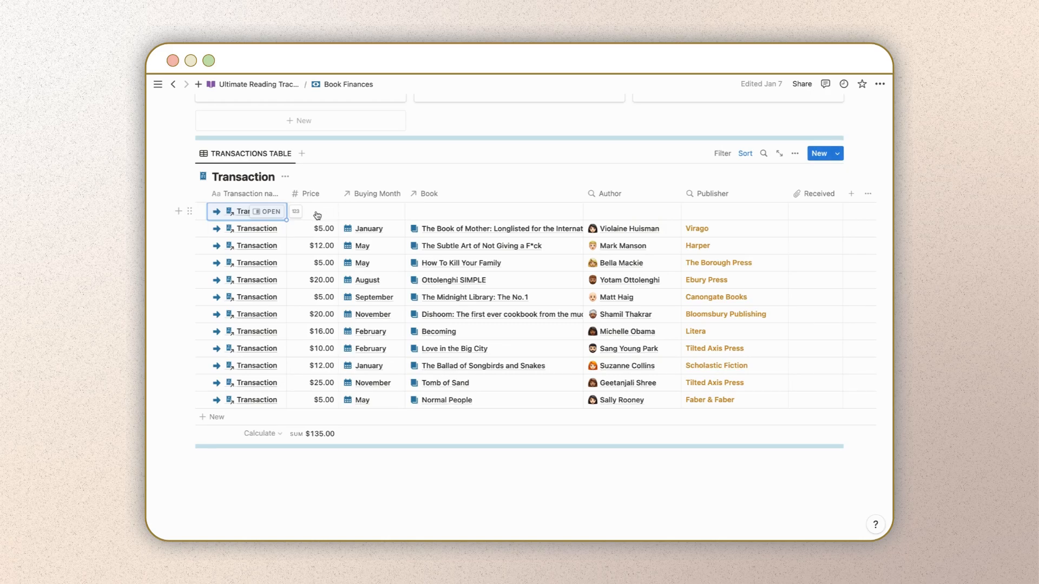
pyautogui.click(315, 211)
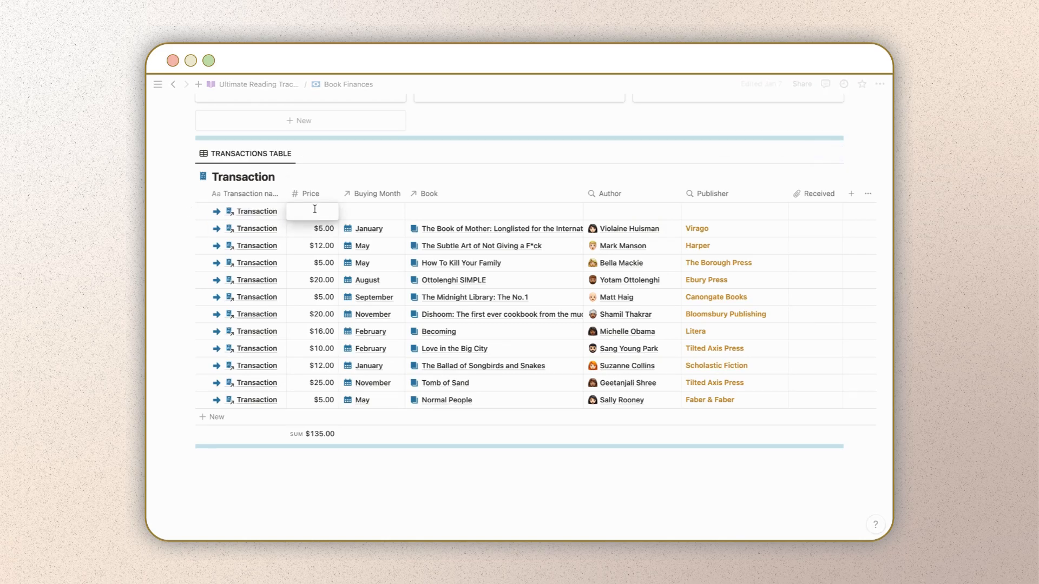
pyautogui.press('Return')
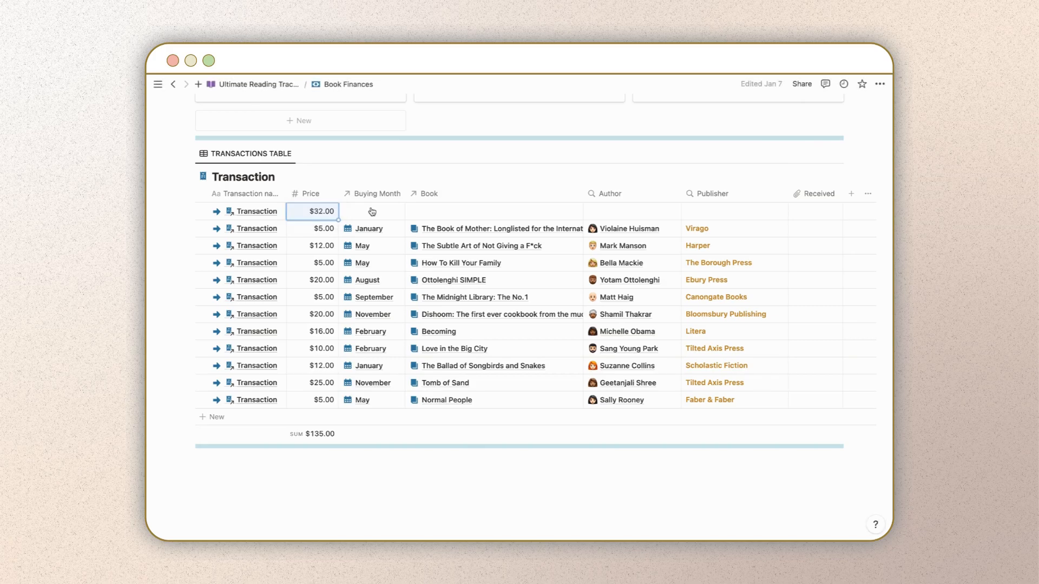
# Set the new transaction's Buying Month to July.
pyautogui.click(372, 211)
pyautogui.scroll(-1, 395, 259)
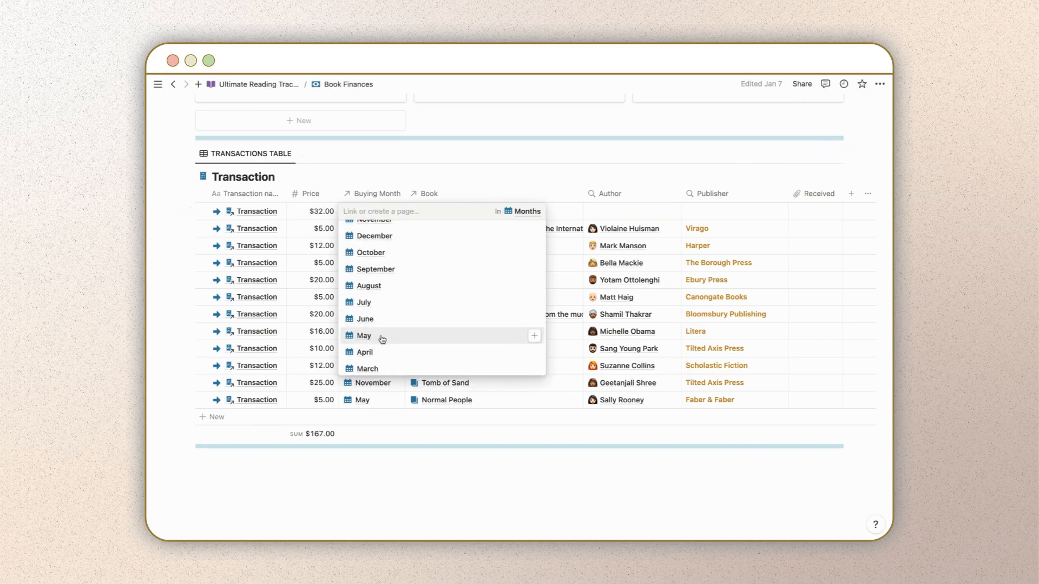
pyautogui.click(379, 302)
pyautogui.click(447, 166)
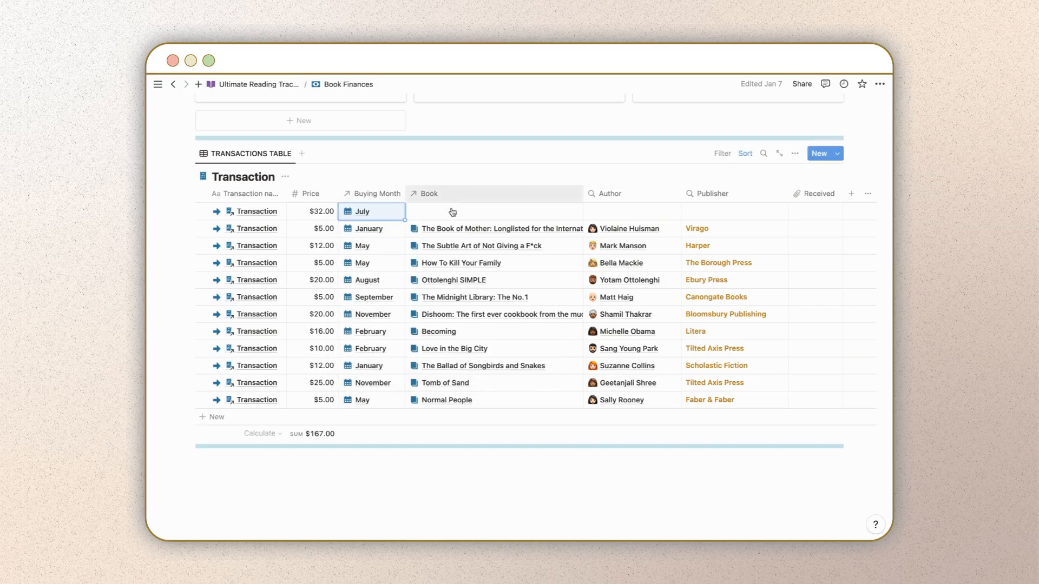
# Link Harry Potter as the new transaction's book and look at the upload options of its Received property.
pyautogui.click(452, 212)
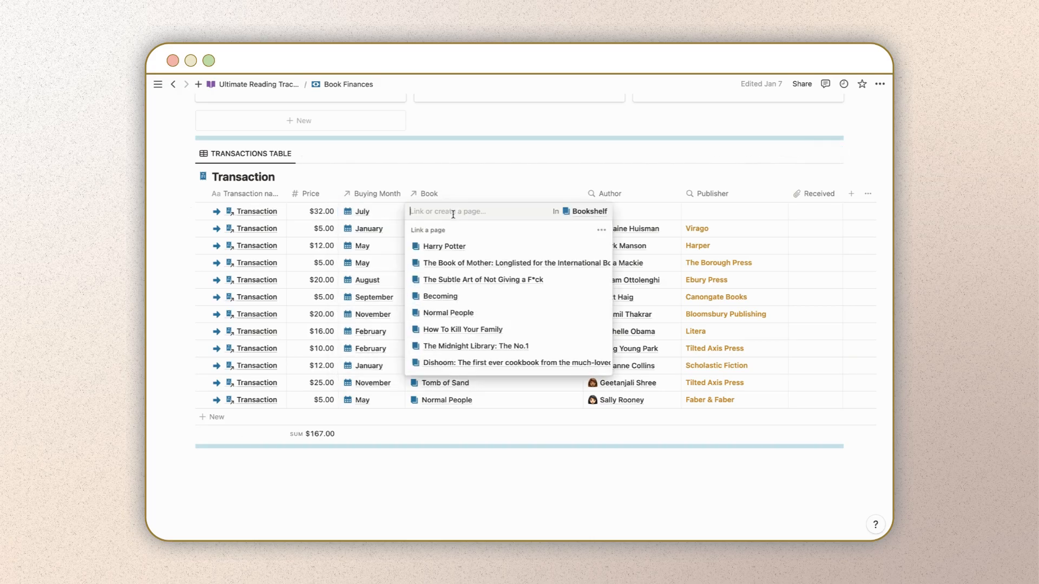
pyautogui.click(464, 249)
pyautogui.click(484, 163)
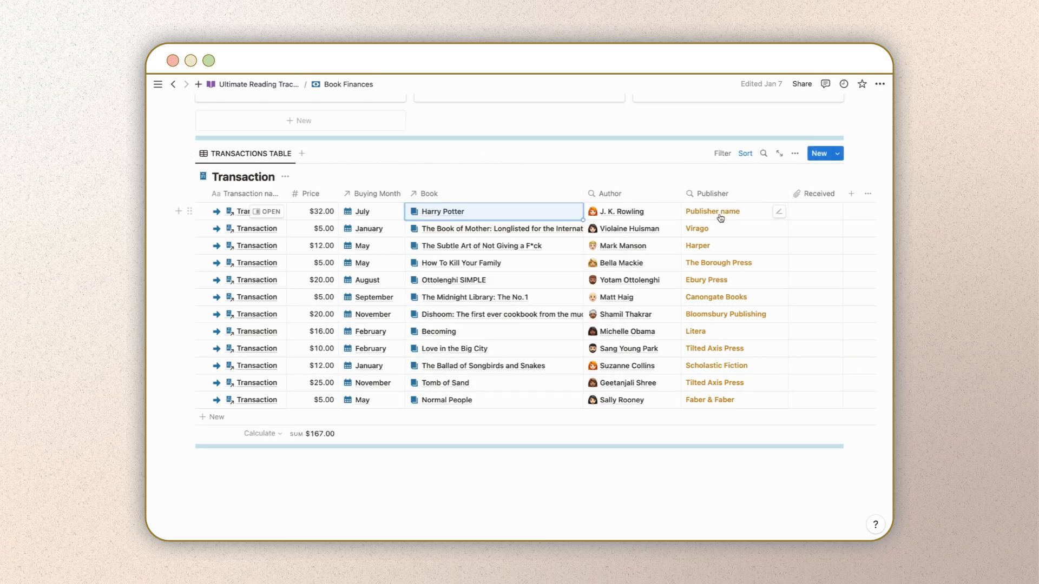
pyautogui.click(805, 211)
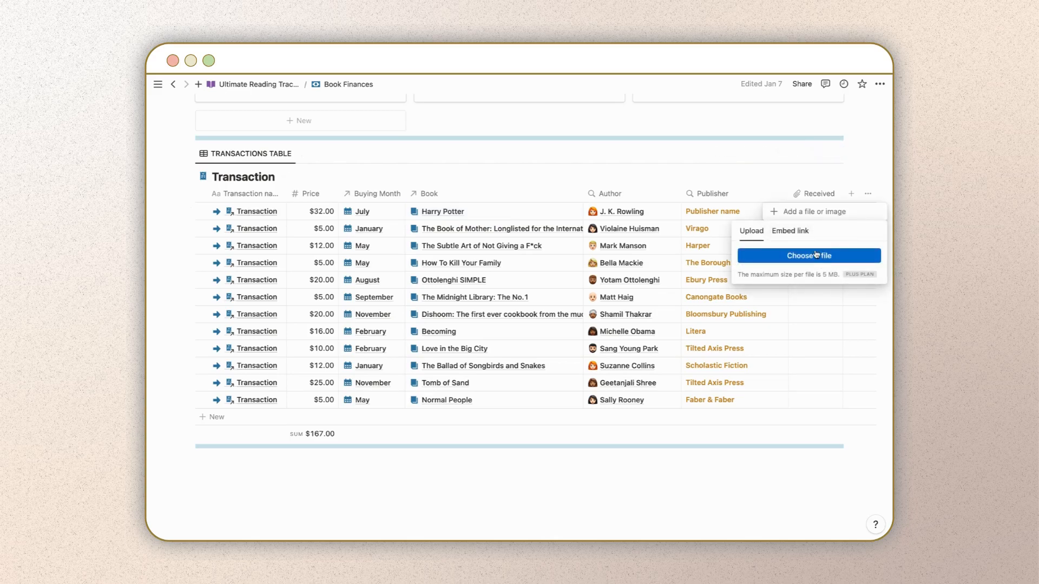
pyautogui.click(823, 181)
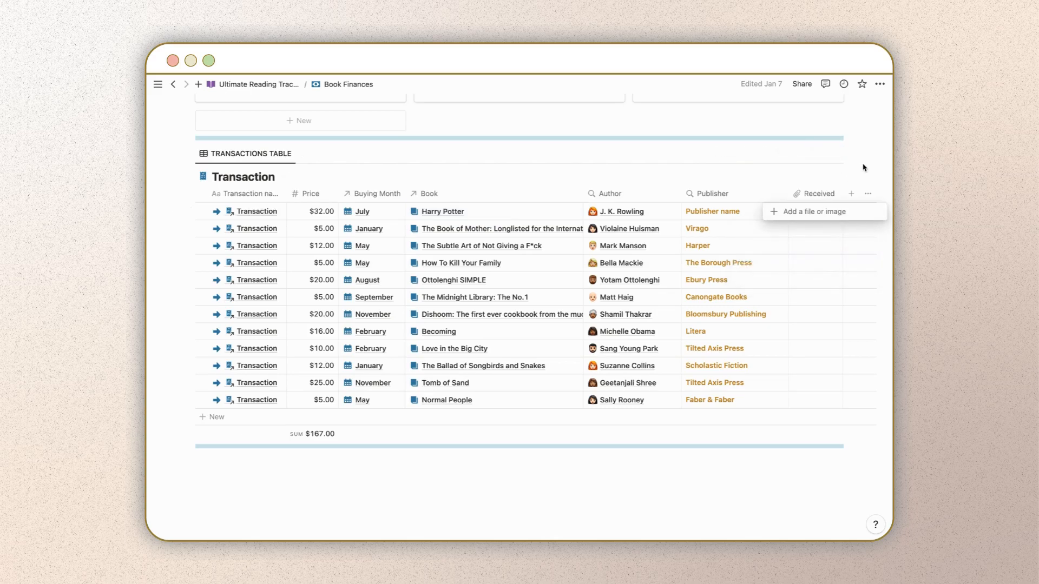
# Review the monthly report in Book Finances and open the July entry to examine its transactions.
pyautogui.scroll(4, 834, 253)
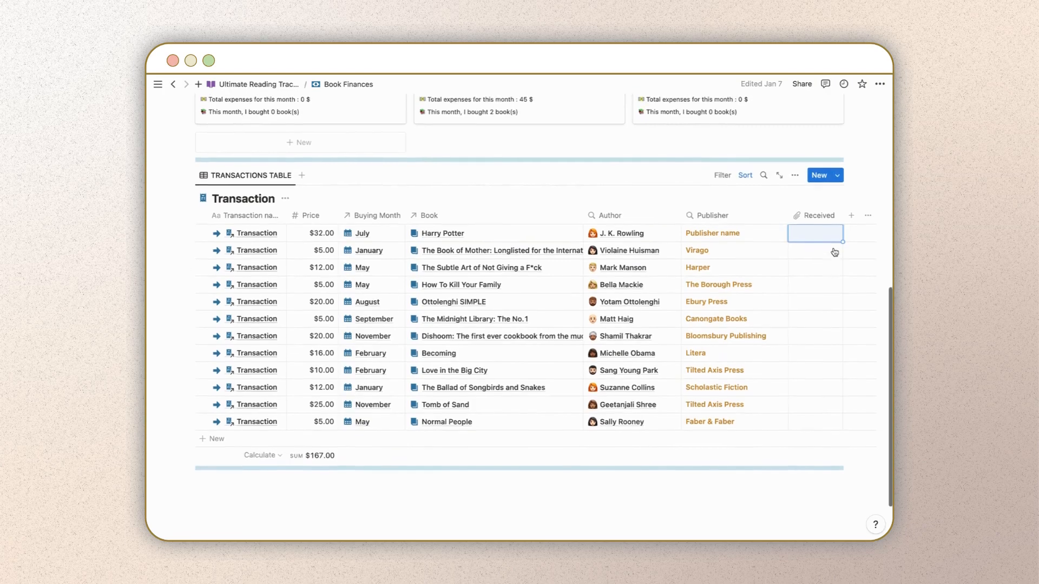
pyautogui.scroll(3, 833, 252)
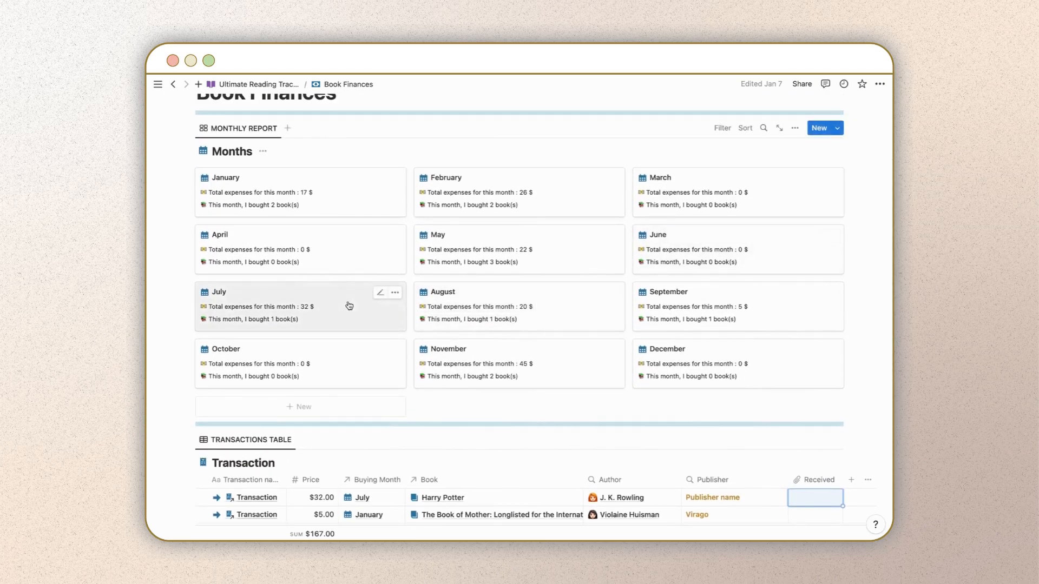
pyautogui.click(349, 306)
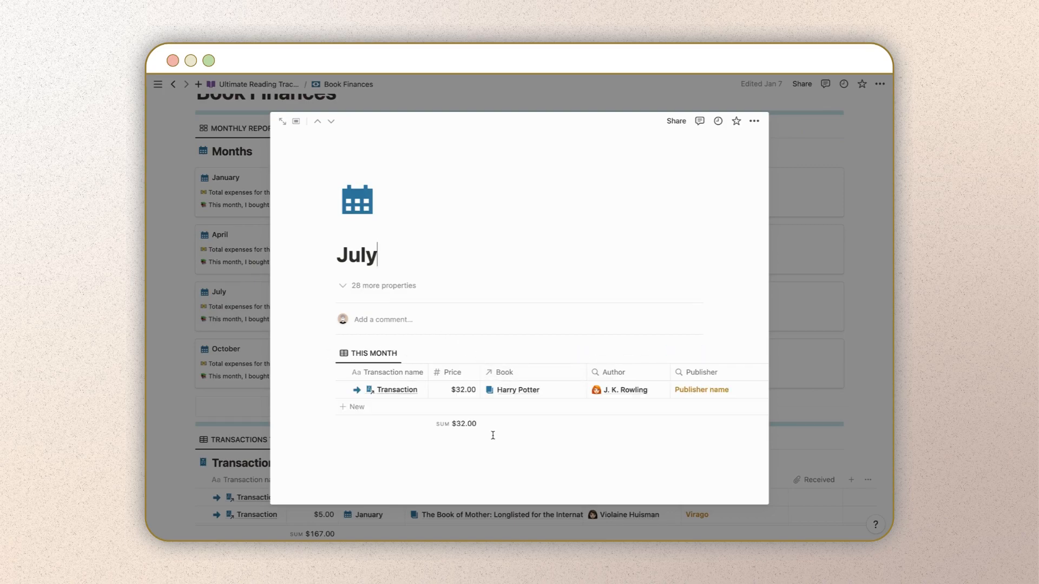
pyautogui.click(241, 393)
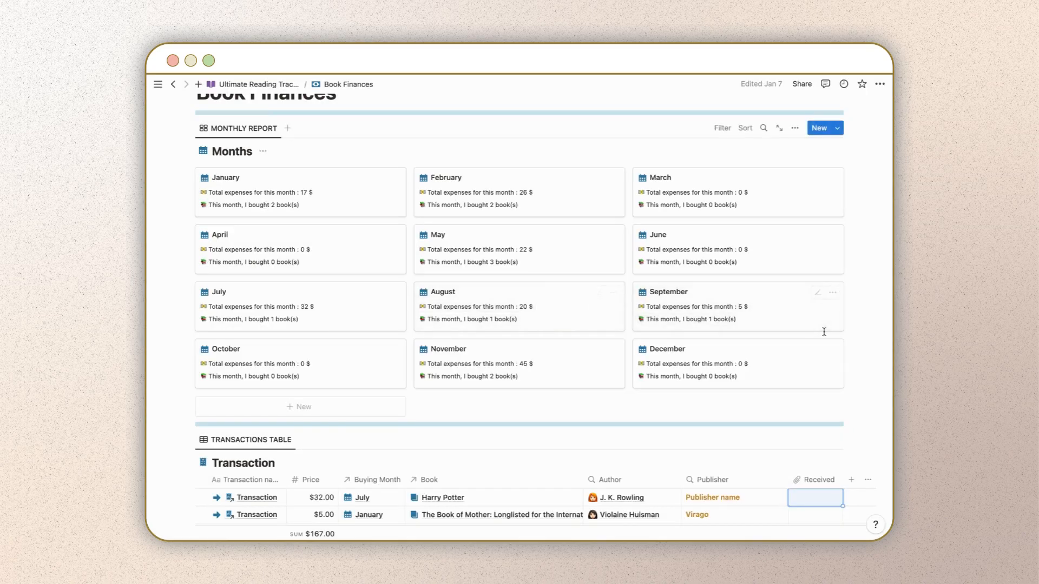
pyautogui.scroll(-5, 823, 332)
pyautogui.scroll(6, 825, 336)
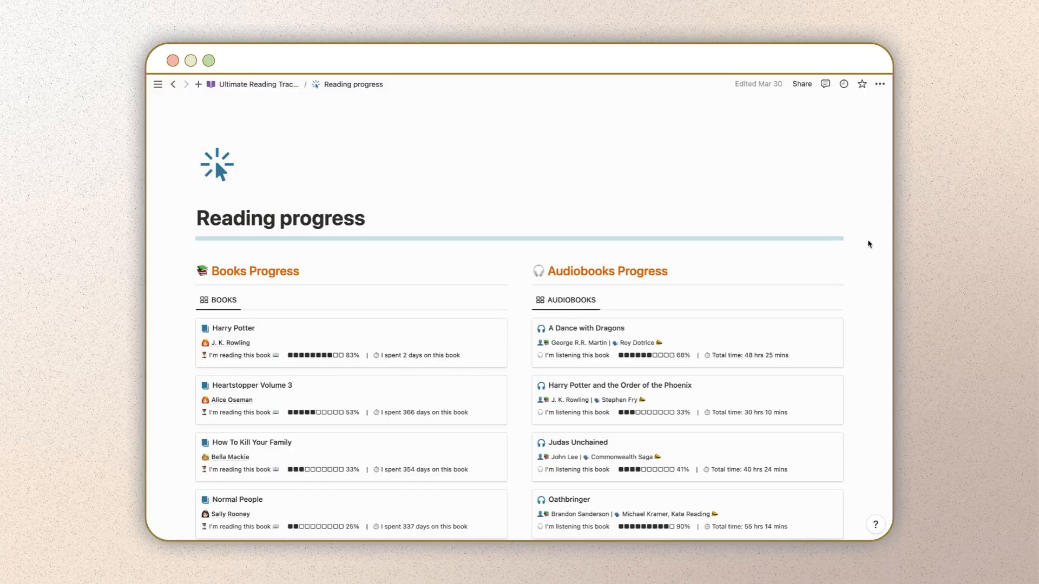
# Review the Reading progress page and open the Harry Potter book to examine its properties, linked transaction and note sections.
pyautogui.scroll(-1, 868, 245)
pyautogui.scroll(-5, 869, 244)
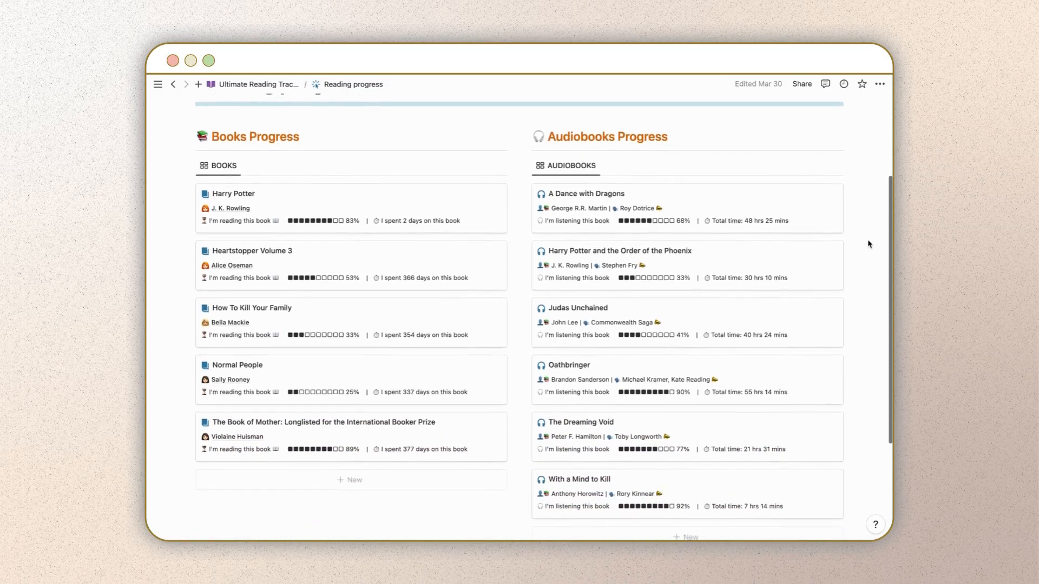
pyautogui.scroll(3, 868, 244)
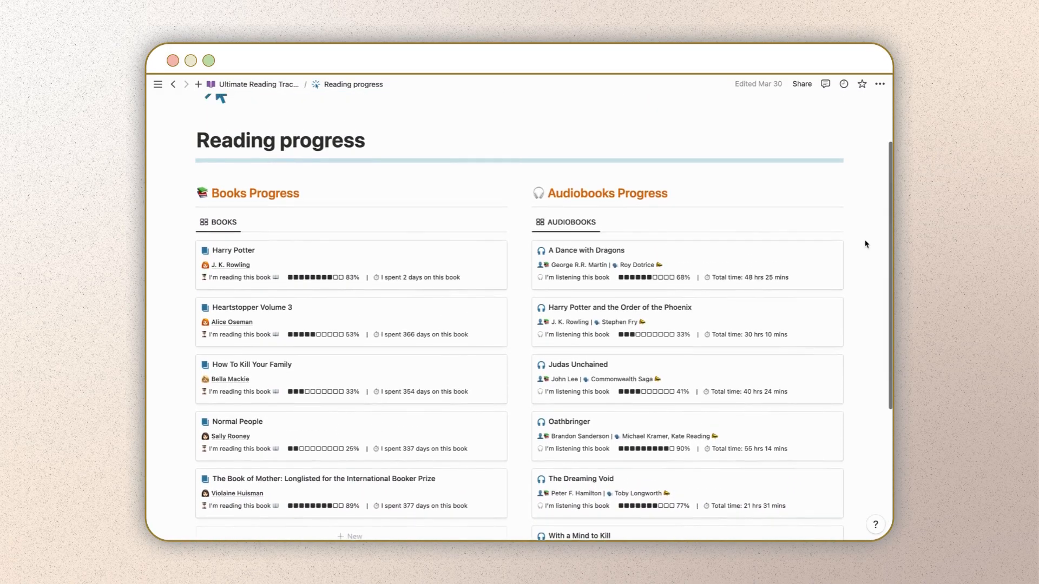
pyautogui.click(402, 267)
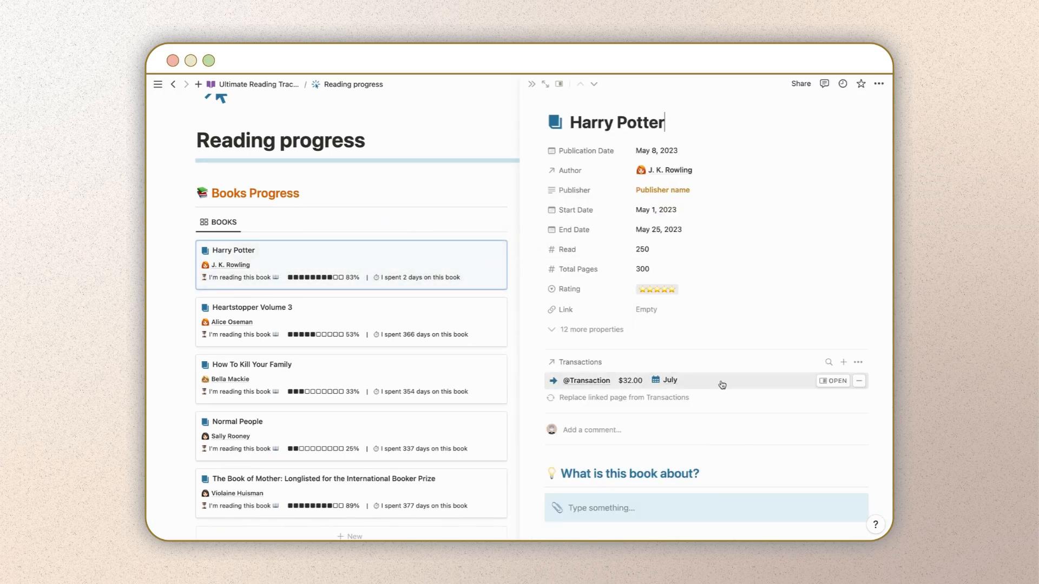
pyautogui.scroll(-5, 722, 381)
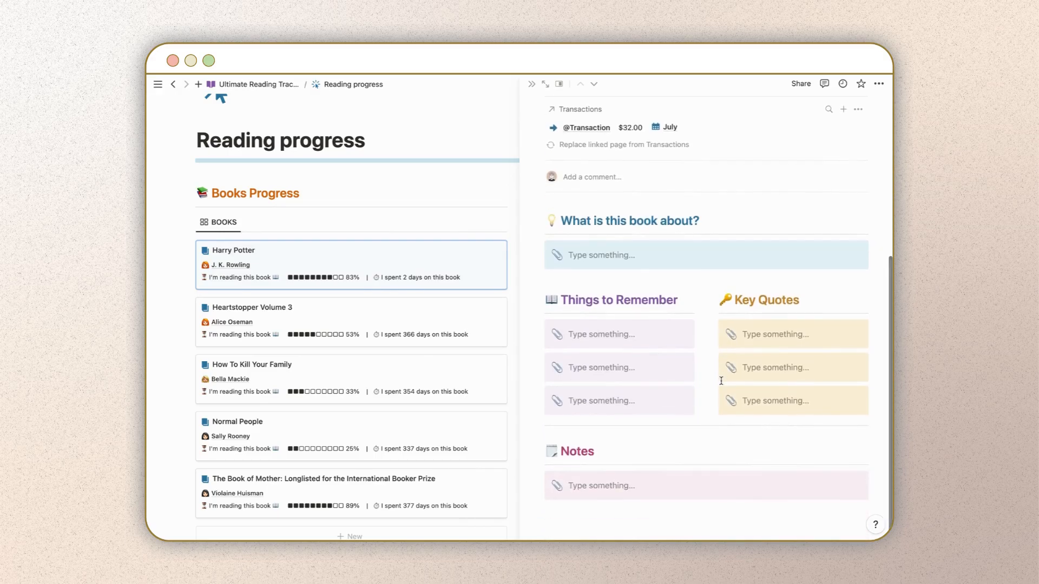
pyautogui.scroll(5, 721, 381)
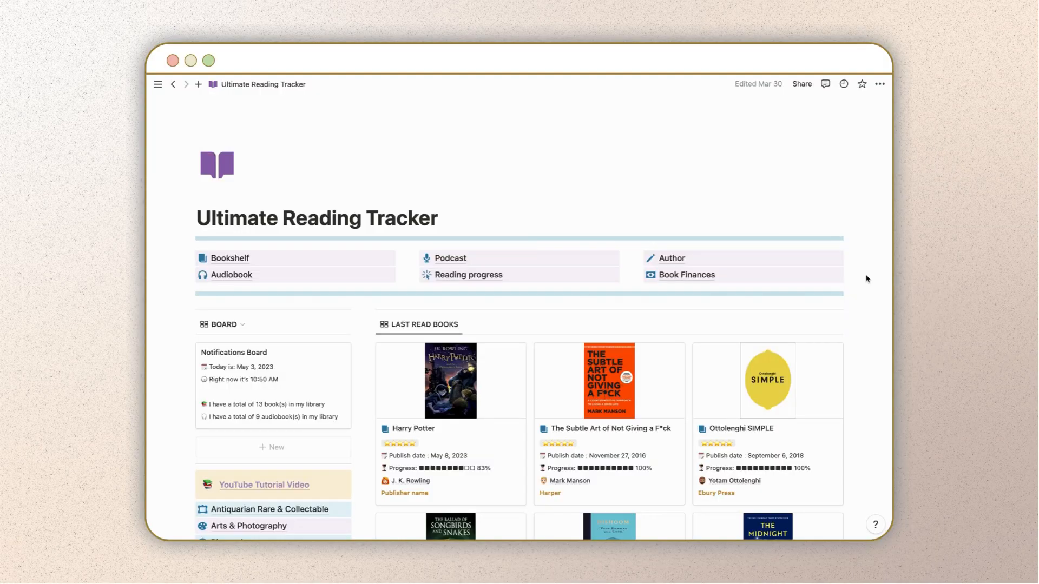
# Look through the tracker's home page, from the last read books and monthly expenses down to the podcast categories.
pyautogui.scroll(-20, 866, 279)
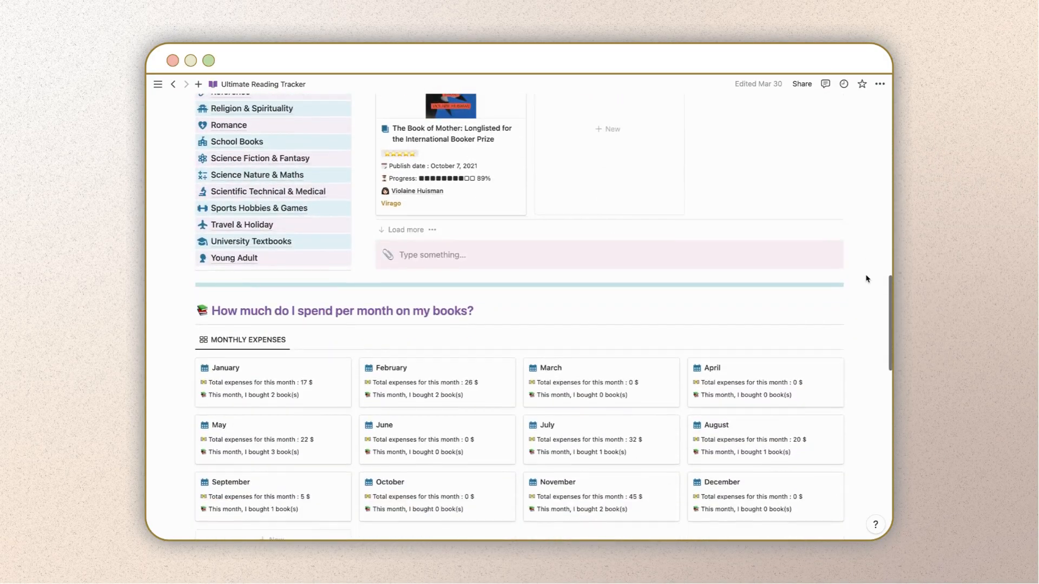
pyautogui.scroll(-10, 867, 278)
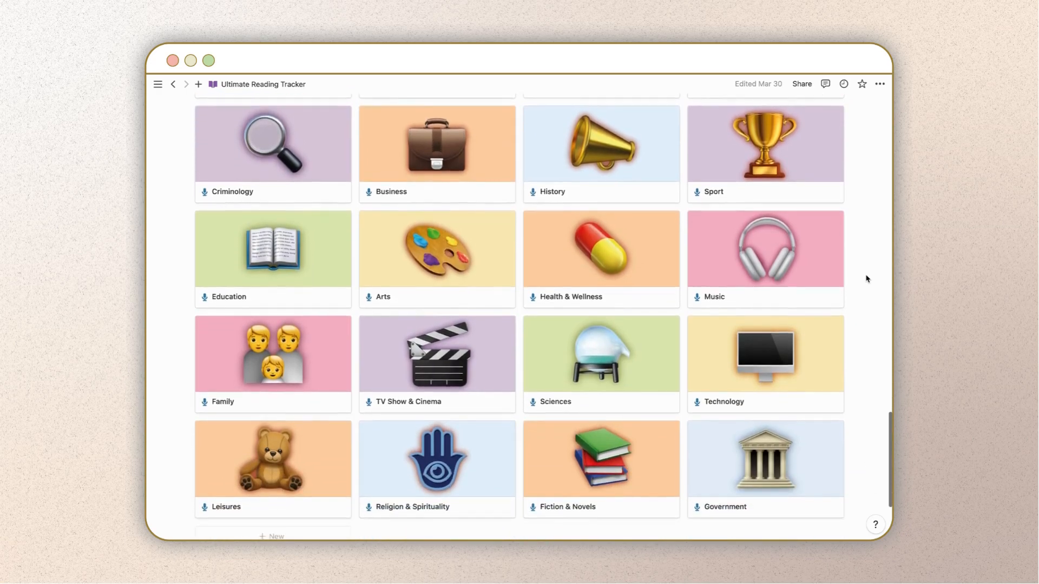
pyautogui.scroll(5, 866, 279)
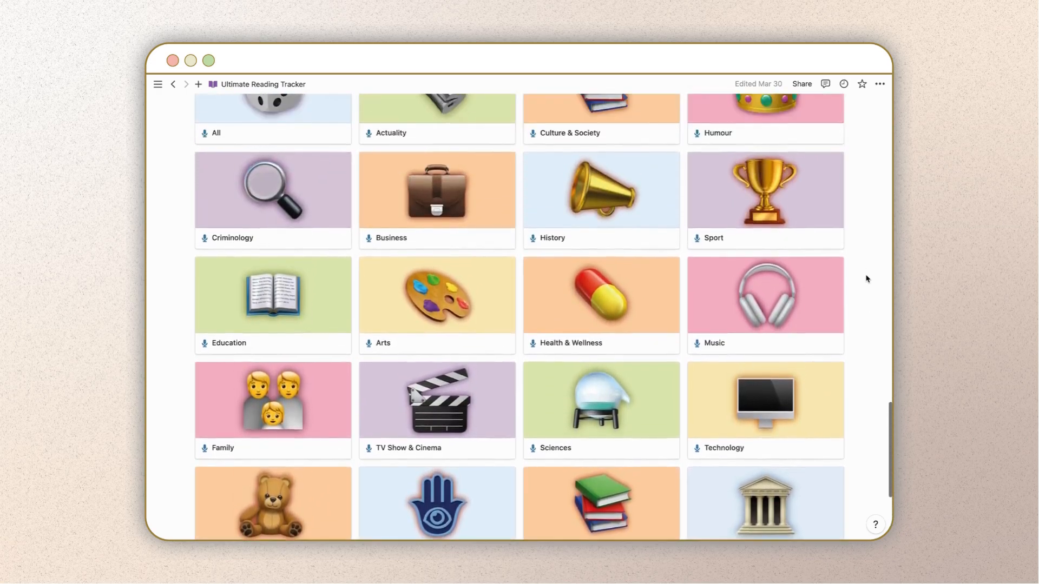
pyautogui.scroll(1, 867, 279)
pyautogui.scroll(-5, 866, 278)
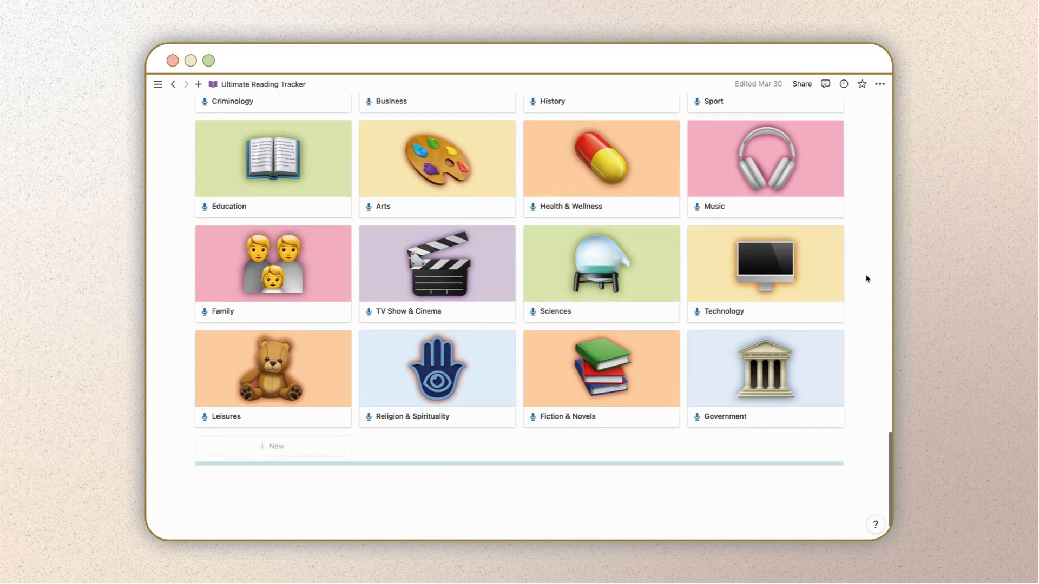
# Open the Fiction & Novels podcast category and add a new podcast embed block under My Podcast.
pyautogui.scroll(-1, 866, 278)
pyautogui.click(596, 360)
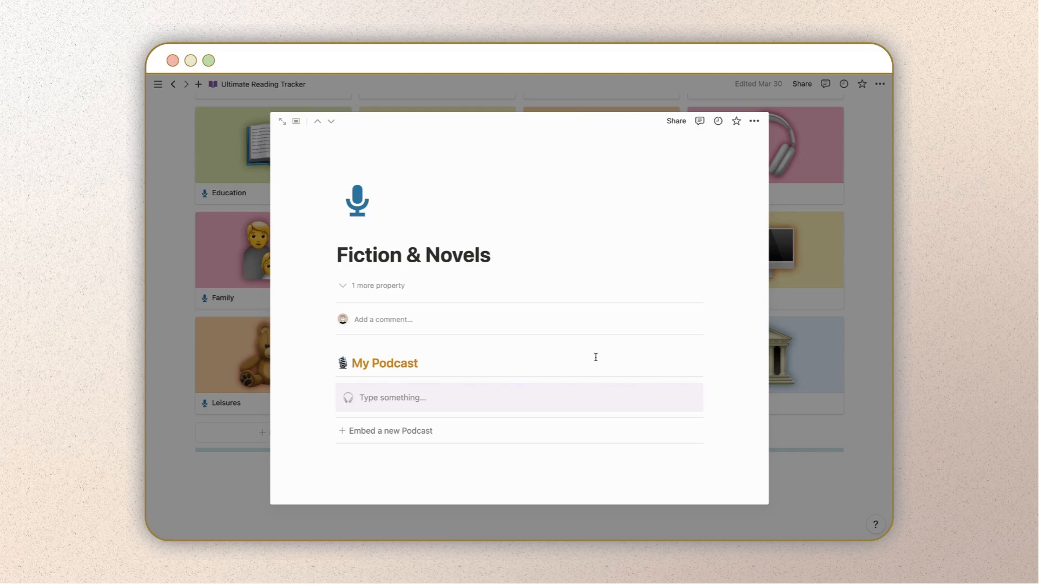
pyautogui.click(403, 432)
pyautogui.scroll(-2, 768, 412)
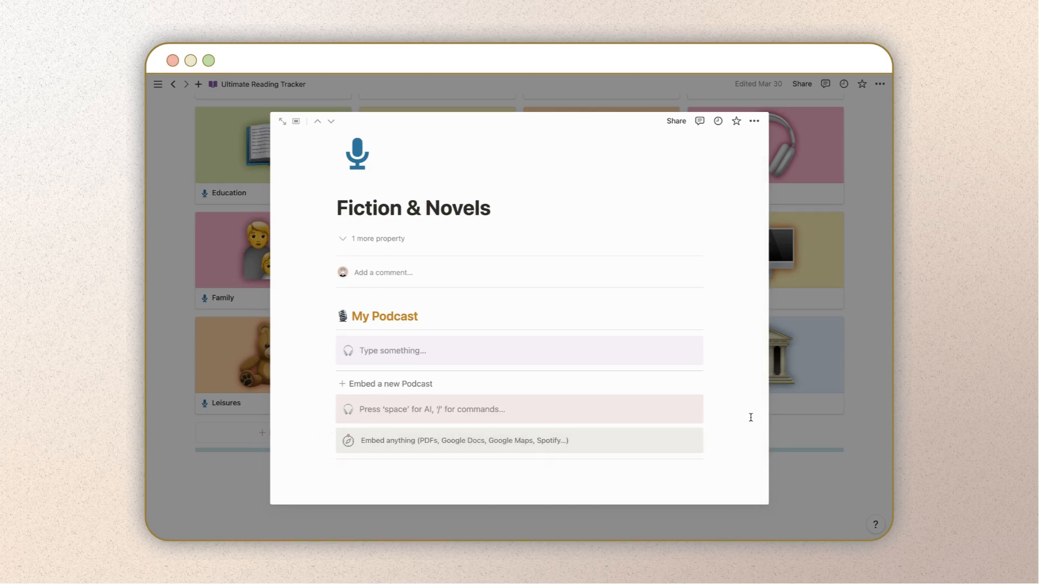
# Switch to the Harry Potter Podcast page on Apple Podcasts in the browser and copy its embed code.
pyautogui.hotkey('ctrl', 'Right')
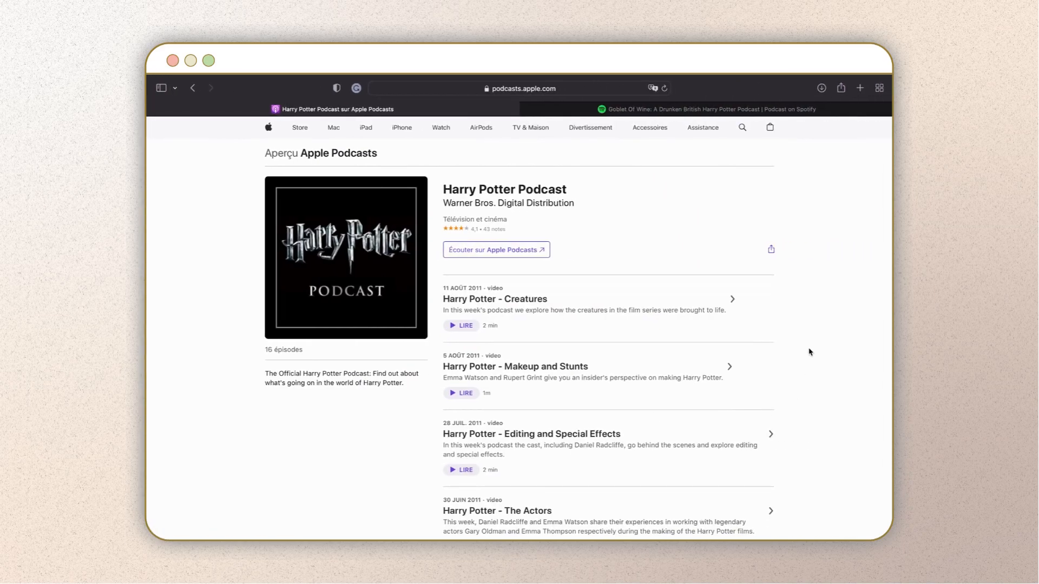
pyautogui.click(771, 251)
pyautogui.click(722, 251)
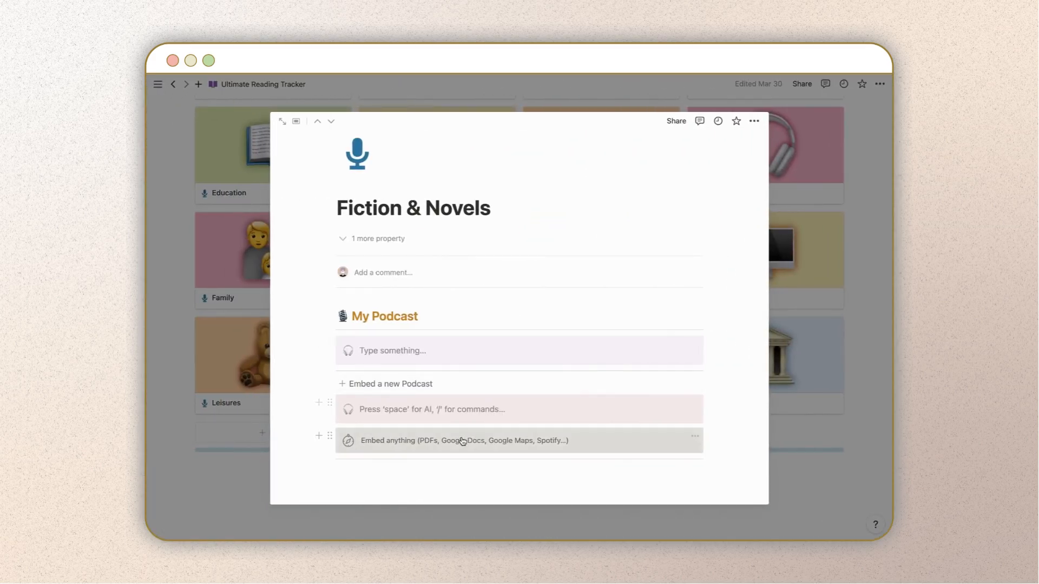
# Embed the copied Harry Potter Podcast code in the Fiction & Novels page's empty embed block and make the player taller.
pyautogui.click(462, 441)
pyautogui.press('super+v')
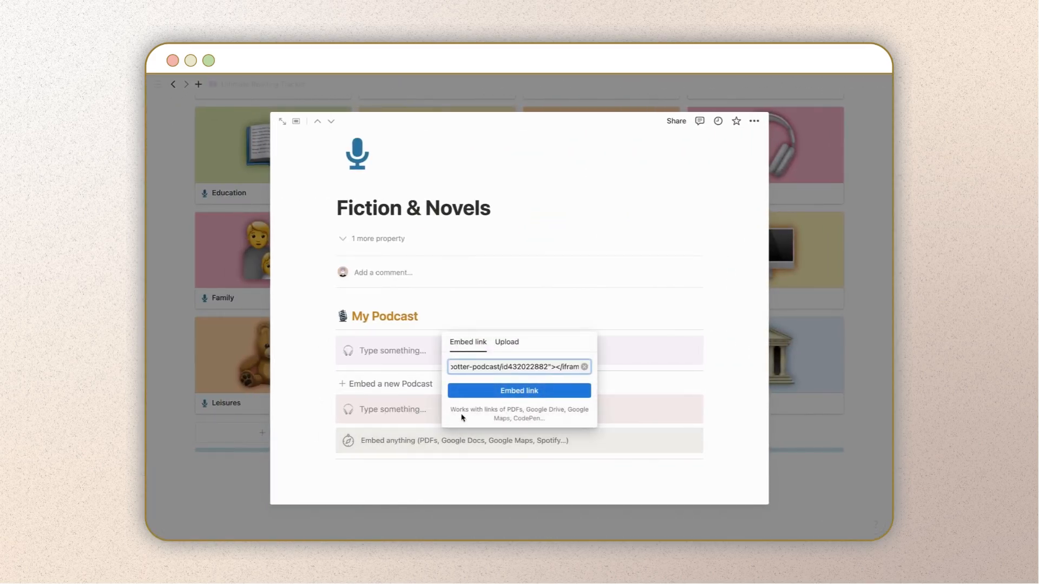
pyautogui.click(473, 391)
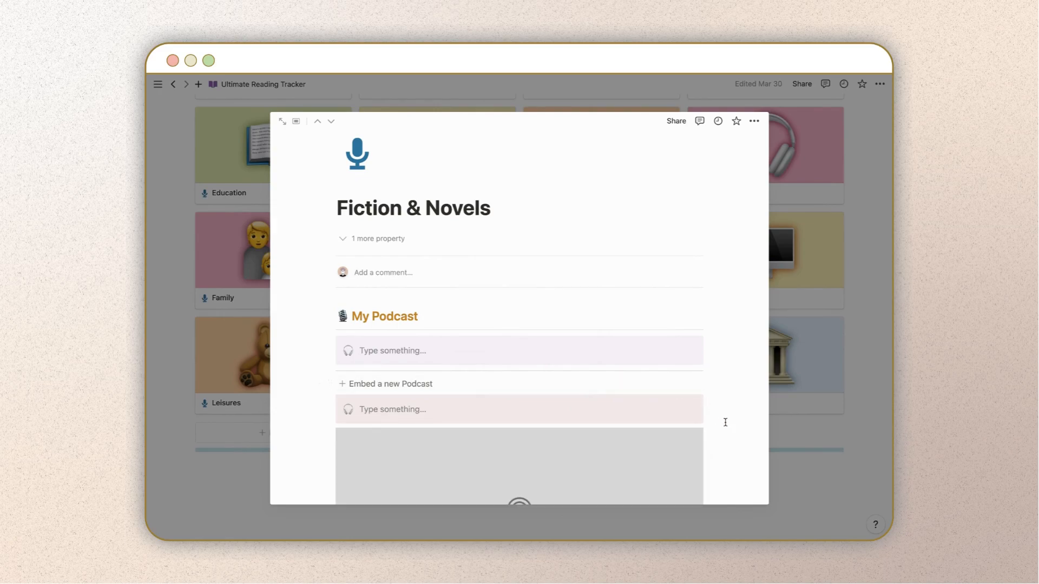
pyautogui.scroll(-1, 732, 429)
pyautogui.scroll(-3, 733, 429)
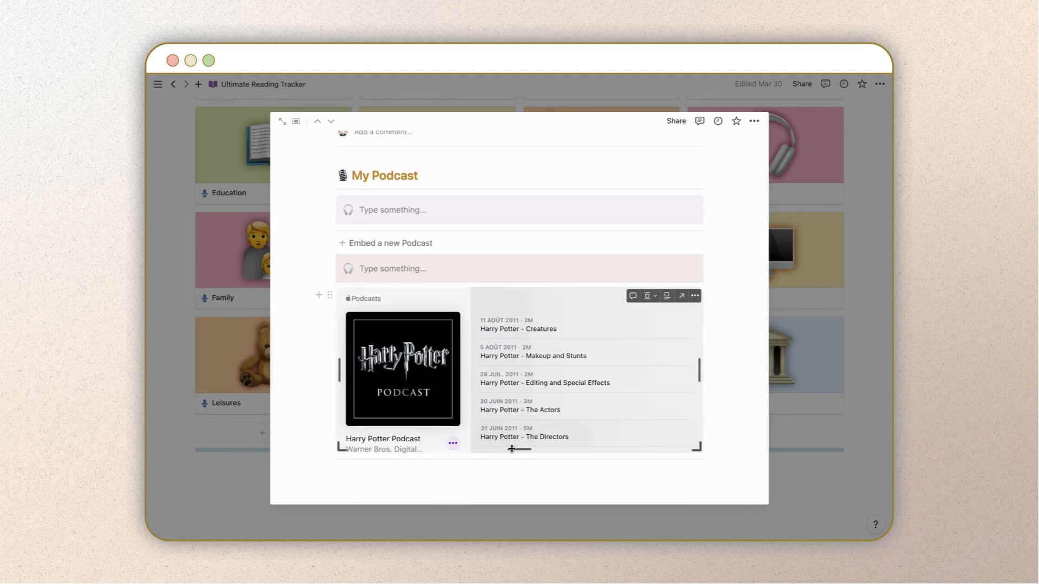
pyautogui.moveTo(515, 449); pyautogui.dragTo(514, 520)
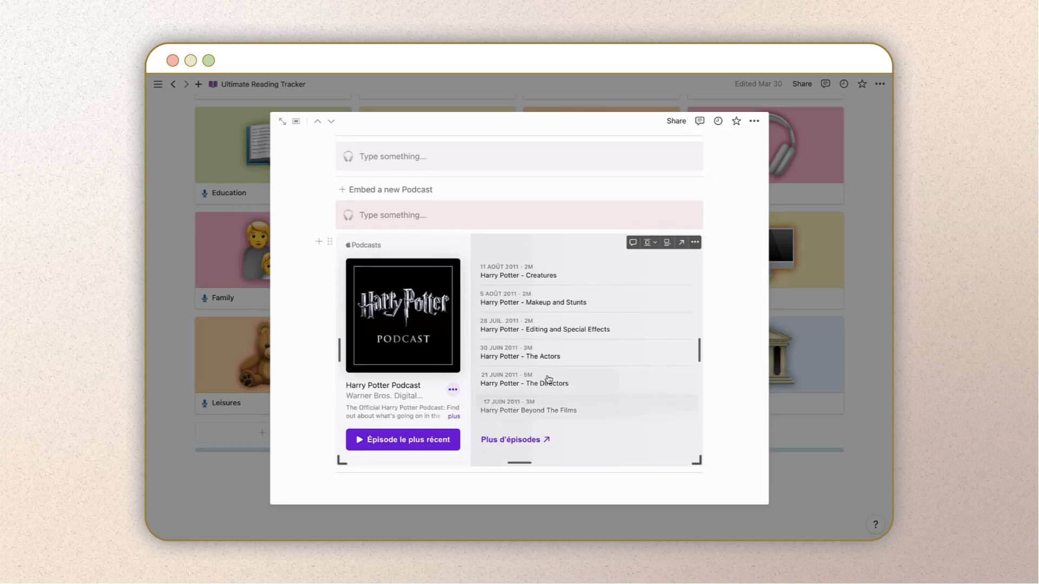